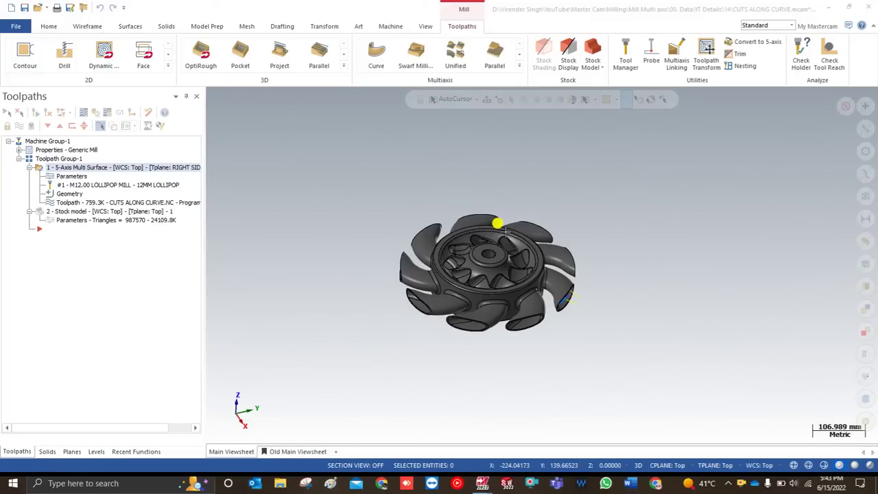
# - Look over the impeller model and browse the available multiaxis toolpath types, including Along Curve
pyautogui.scroll(2, 505, 231)
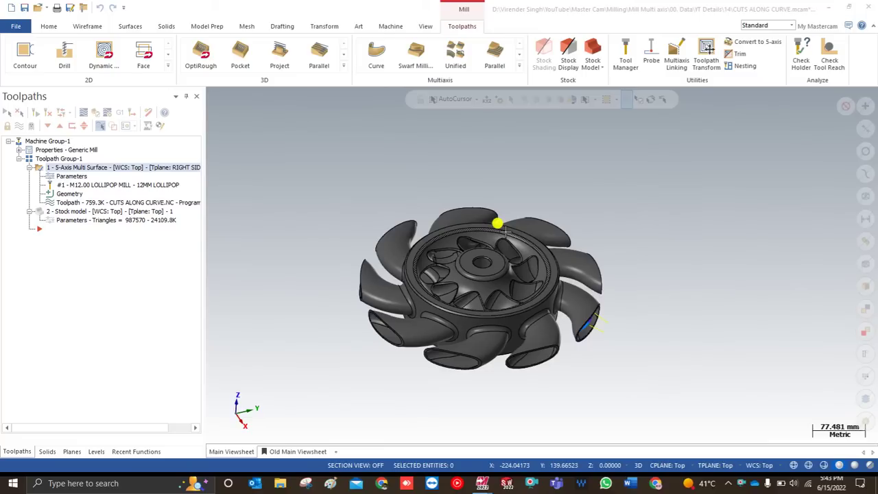
pyautogui.scroll(1, 454, 273)
pyautogui.moveTo(455, 275); pyautogui.dragTo(474, 288, button='middle')
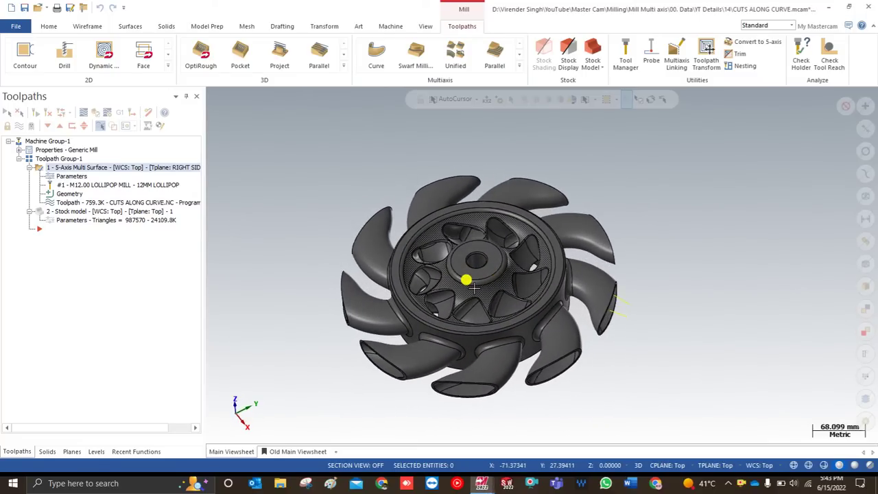
pyautogui.click(522, 66)
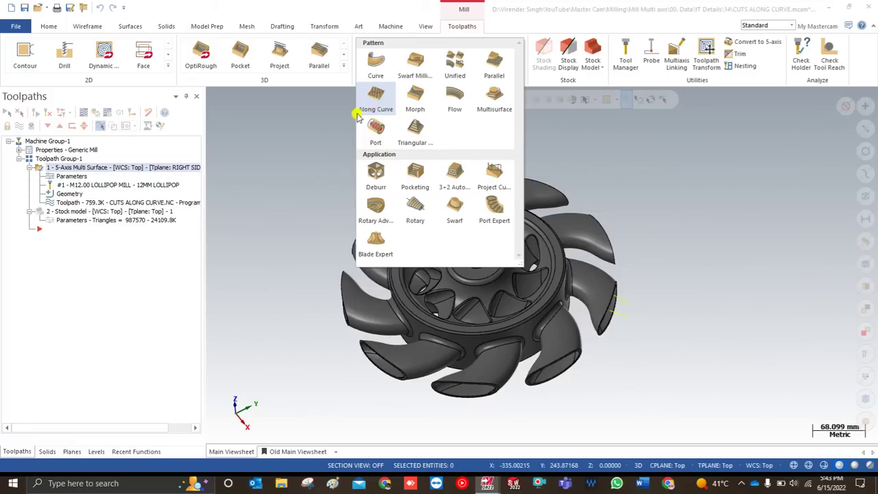
pyautogui.click(359, 113)
pyautogui.moveTo(278, 143); pyautogui.dragTo(449, 265, button='middle')
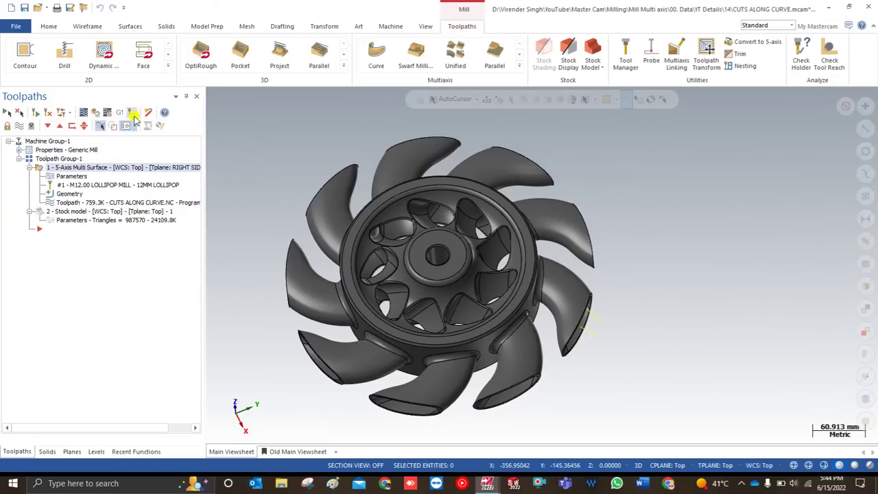
# - Backplot the 5-Axis Multi Surface toolpath and play the tool motion at the blade opening
pyautogui.click(83, 113)
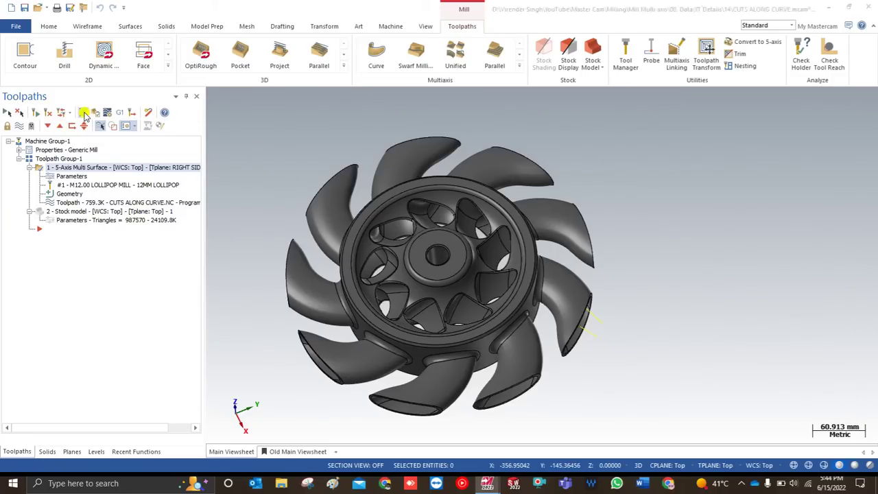
pyautogui.moveTo(457, 284); pyautogui.dragTo(574, 245, button='middle')
pyautogui.scroll(3, 585, 263)
pyautogui.moveTo(528, 270); pyautogui.dragTo(561, 260, button='middle')
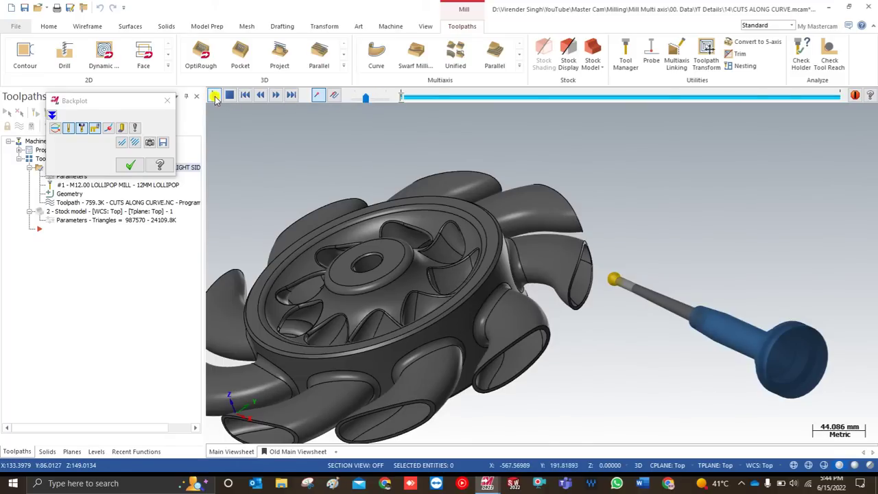
pyautogui.click(214, 96)
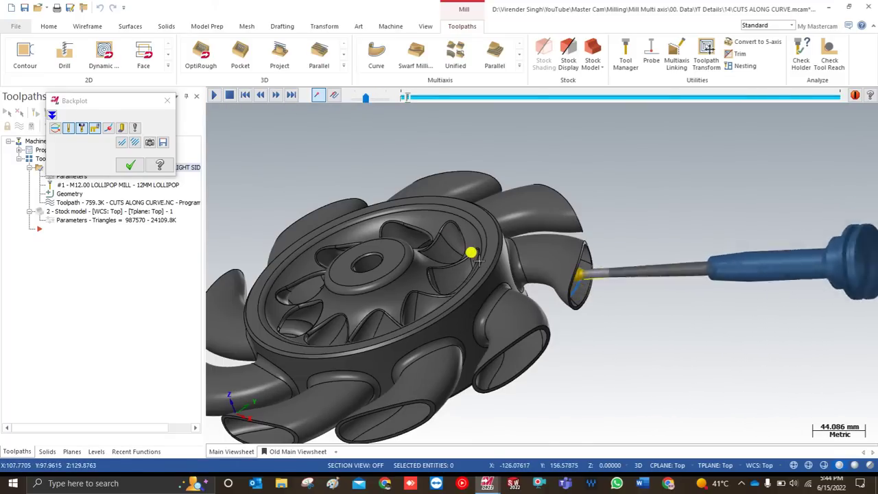
pyautogui.scroll(1, 607, 308)
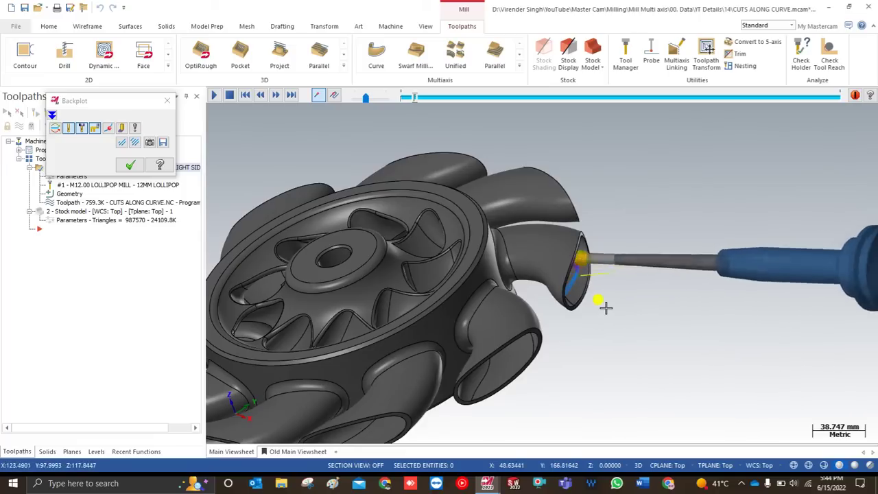
# - Speed up the backplot, inspect the cut inside the blade passage with the model translucent, and close the backplot
pyautogui.moveTo(363, 101); pyautogui.dragTo(376, 102)
pyautogui.moveTo(443, 261); pyautogui.dragTo(442, 214, button='middle')
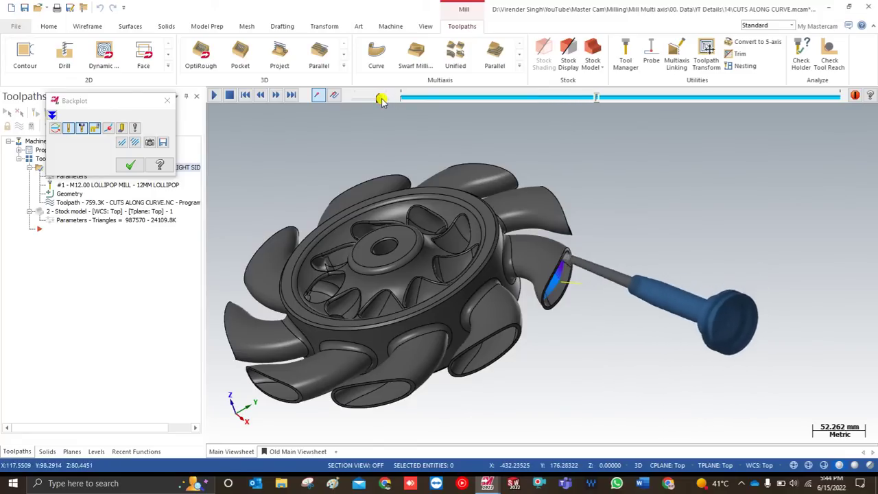
pyautogui.moveTo(582, 294); pyautogui.dragTo(555, 265, button='middle')
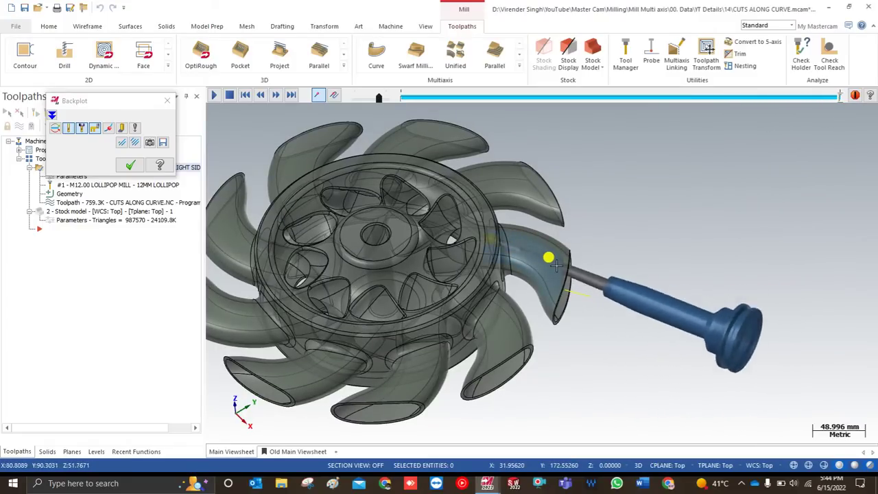
pyautogui.moveTo(555, 265); pyautogui.dragTo(503, 317, button='middle')
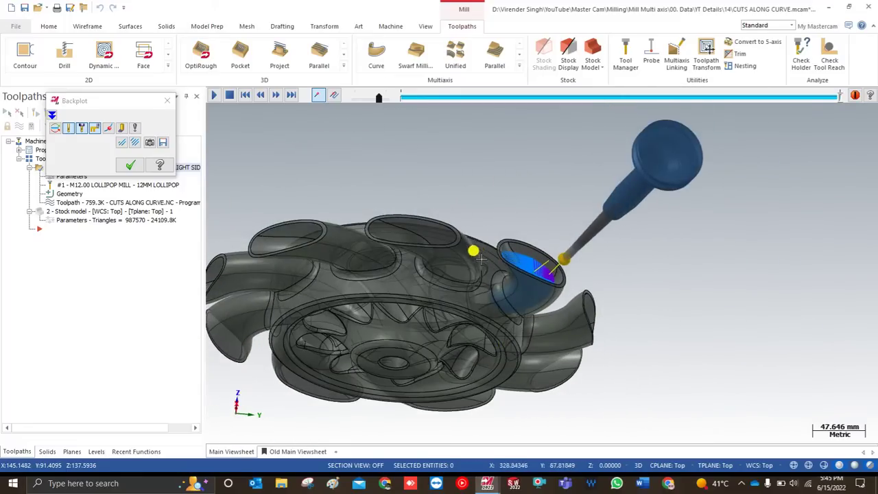
pyautogui.click(131, 166)
pyautogui.scroll(-2, 522, 190)
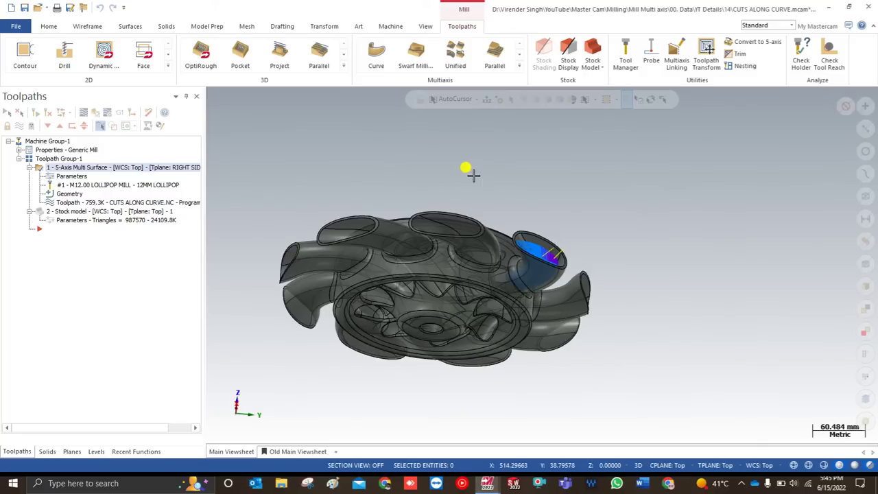
# - Switch to the Mastercam Simulator window and examine the impeller, fixture and tool on the machine
pyautogui.moveTo(487, 481)
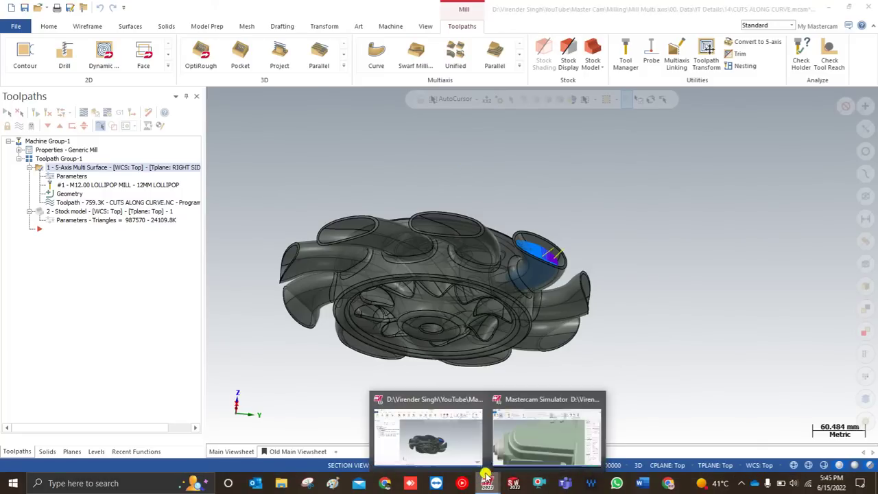
pyautogui.click(522, 442)
pyautogui.scroll(-5, 432, 276)
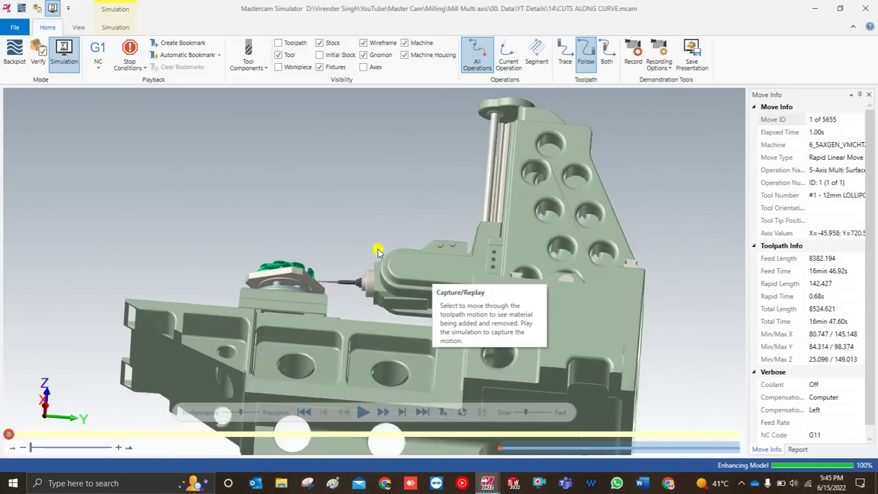
pyautogui.scroll(3, 341, 275)
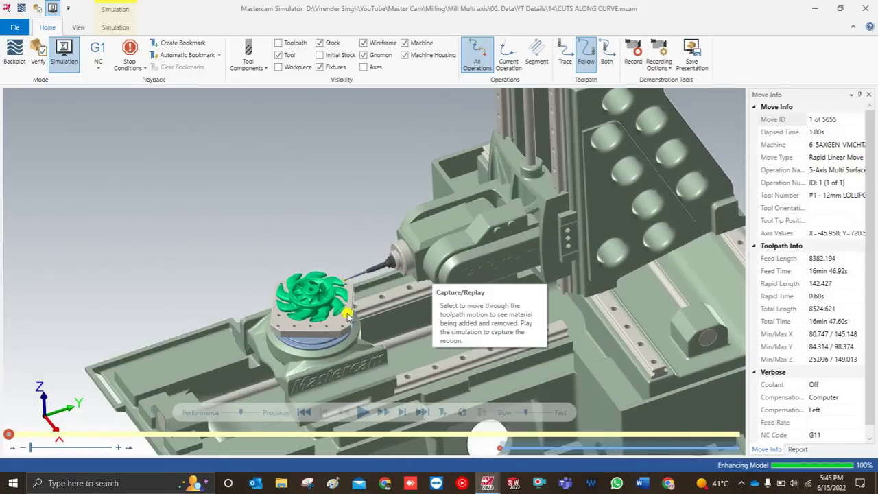
pyautogui.scroll(-1, 349, 311)
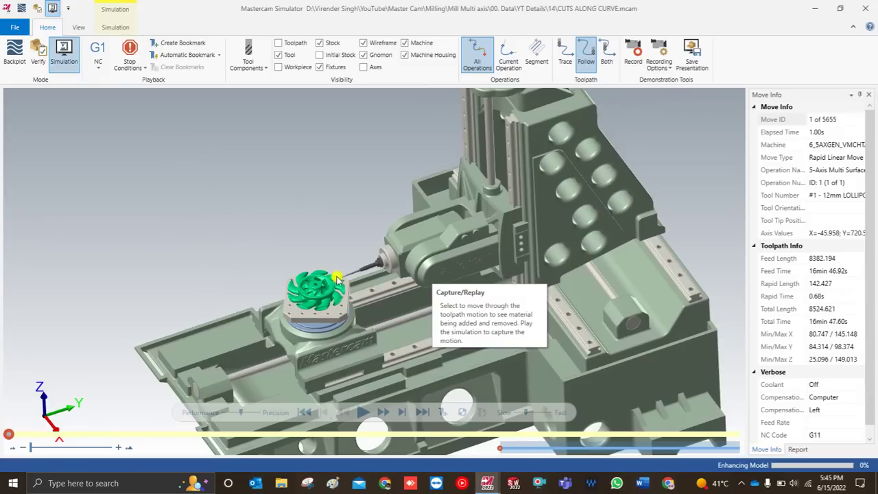
pyautogui.scroll(1, 336, 300)
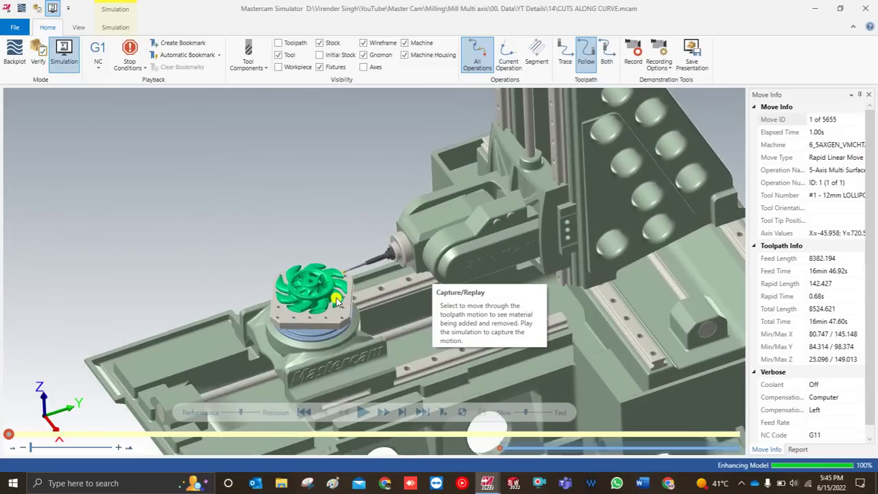
pyautogui.moveTo(337, 300); pyautogui.dragTo(317, 302, button='middle')
pyautogui.scroll(2, 338, 285)
pyautogui.moveTo(327, 259); pyautogui.dragTo(336, 250, button='middle')
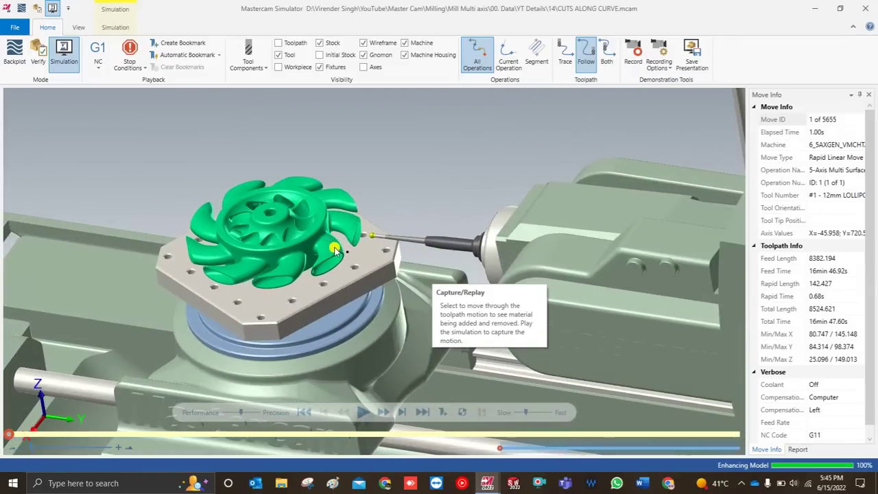
# - Run the machine simulation at a reduced playback speed and watch the tool enter the blade opening
pyautogui.click(518, 412)
pyautogui.click(365, 412)
pyautogui.scroll(-3, 352, 275)
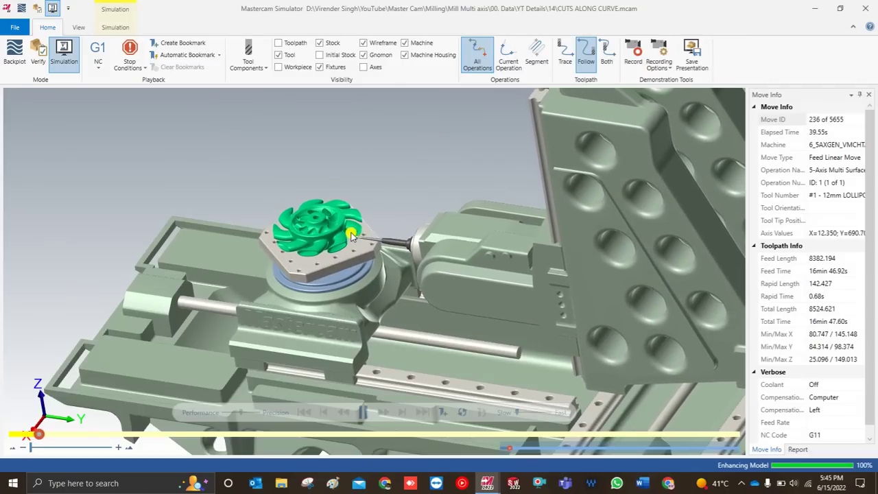
pyautogui.scroll(3, 357, 240)
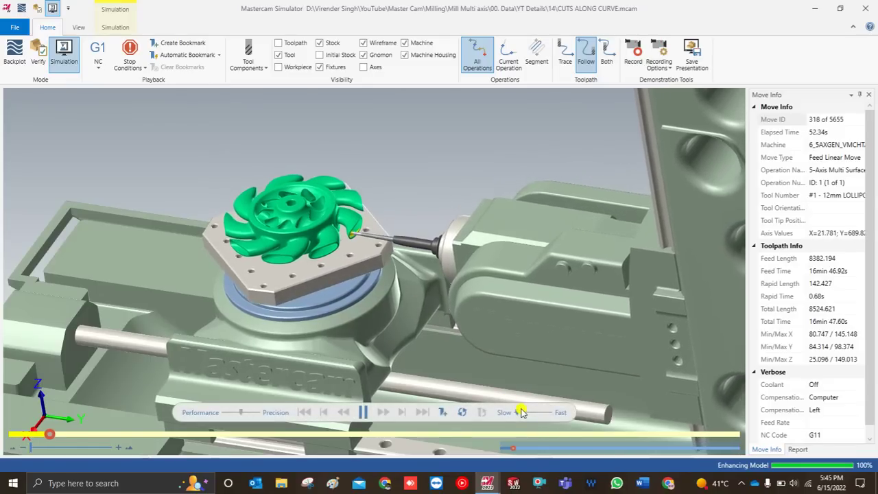
pyautogui.scroll(2, 349, 235)
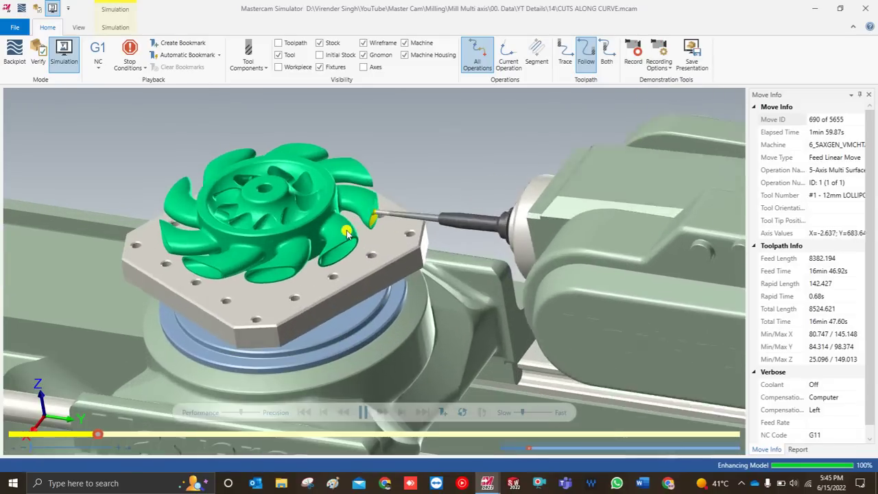
pyautogui.scroll(-2, 347, 234)
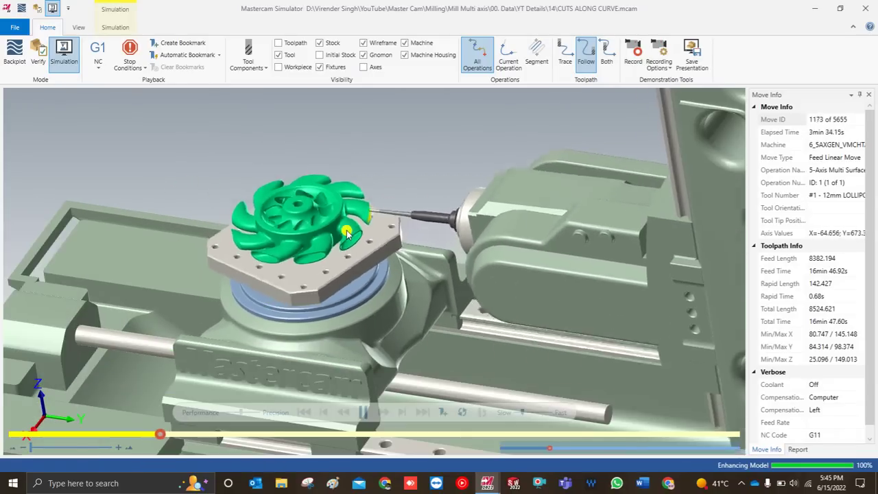
# - Make the simulated stock translucent and watch the tool cut inside the blade passage until the simulation ends
pyautogui.moveTo(334, 246); pyautogui.dragTo(332, 160)
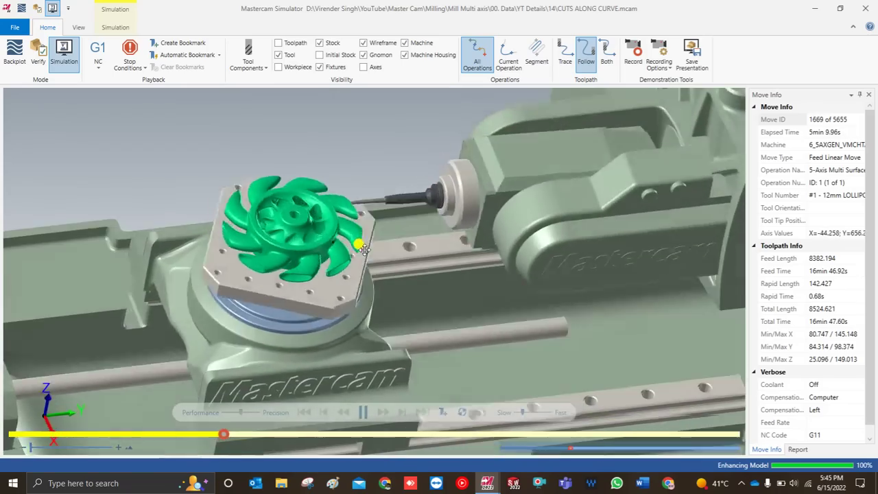
pyautogui.click(319, 43)
pyautogui.scroll(6, 343, 153)
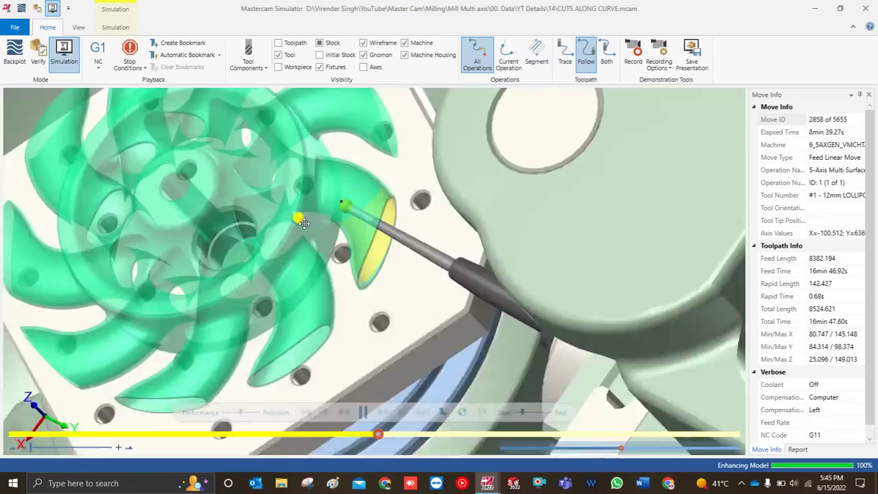
pyautogui.moveTo(304, 222); pyautogui.dragTo(320, 219)
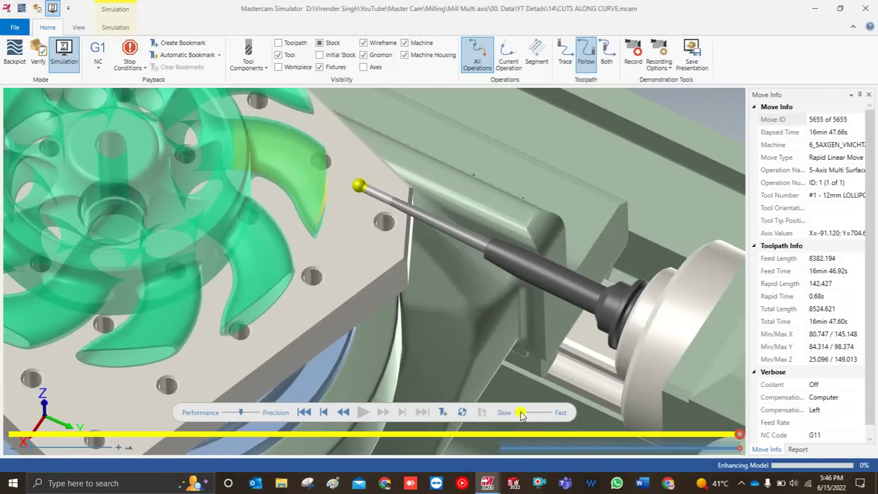
pyautogui.scroll(-3, 497, 316)
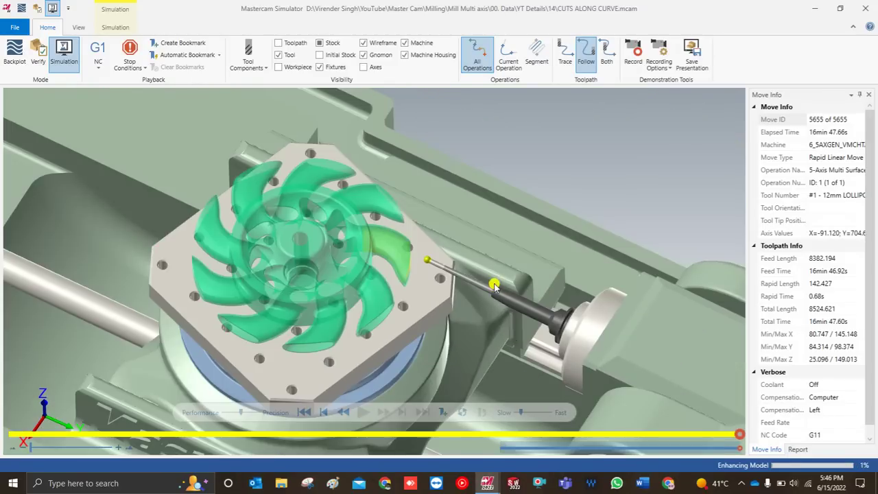
# - Minimise the simulator to return to the main Mastercam window and turn off the impeller's translucency
pyautogui.click(814, 7)
pyautogui.rightClick(362, 164)
pyautogui.click(383, 212)
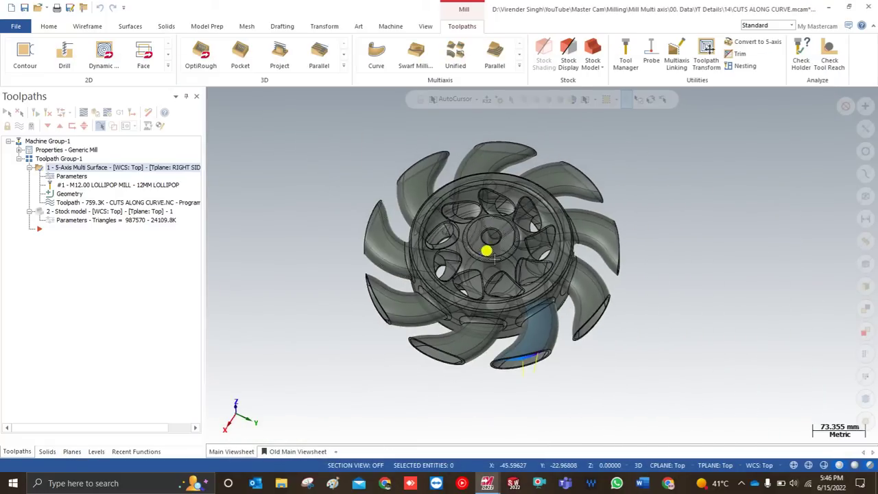
pyautogui.moveTo(480, 249); pyautogui.dragTo(513, 208, button='middle')
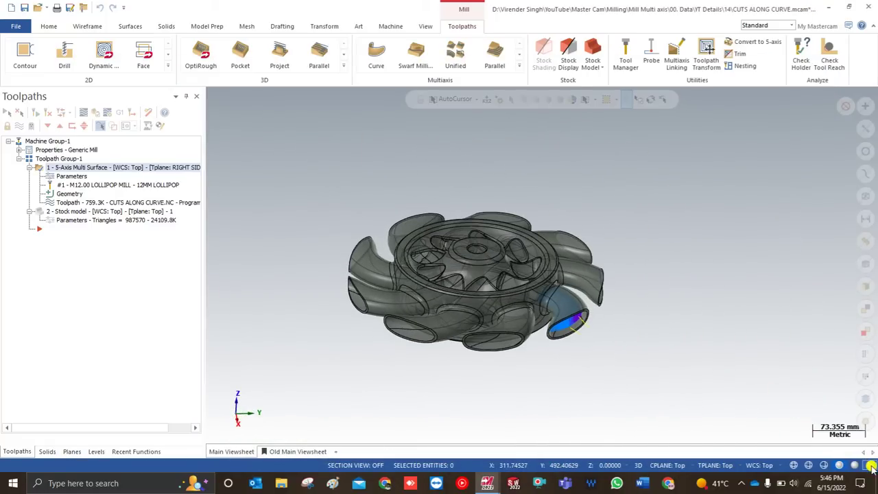
pyautogui.moveTo(524, 247); pyautogui.dragTo(525, 186, button='middle')
pyautogui.scroll(2, 548, 319)
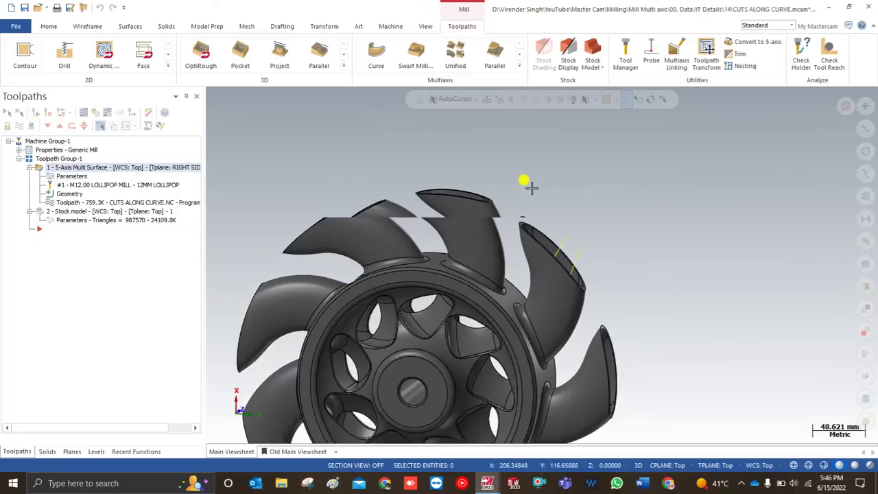
# - Delete all existing toolpath operations, including the 5-Axis Multi Surface toolpath and the stock model, and confirm
pyautogui.scroll(-4, 526, 186)
pyautogui.scroll(2, 516, 314)
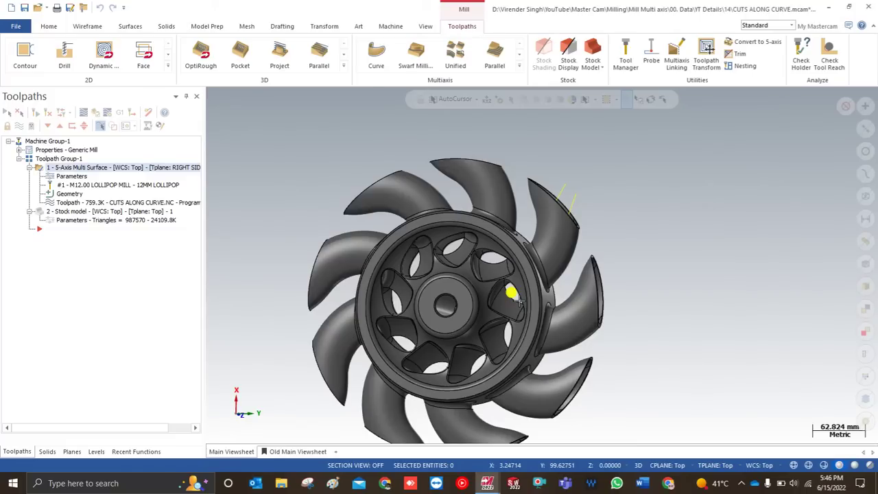
pyautogui.scroll(-2, 446, 127)
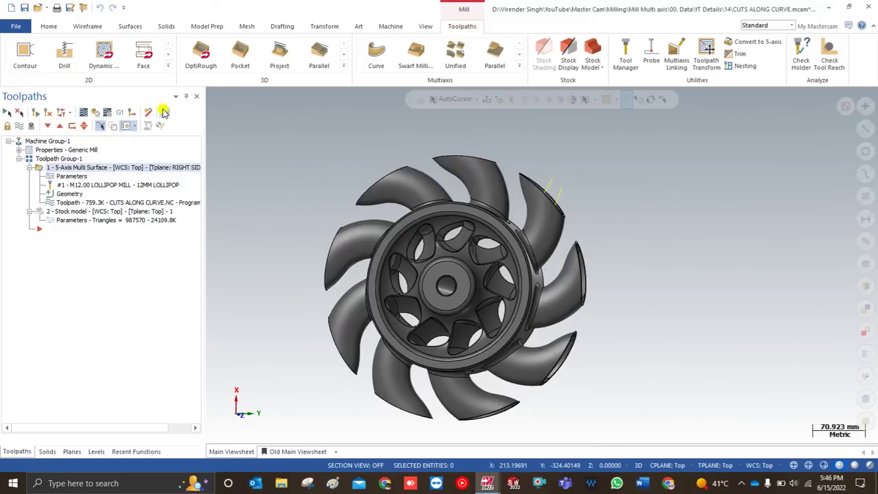
pyautogui.click(147, 115)
pyautogui.click(446, 266)
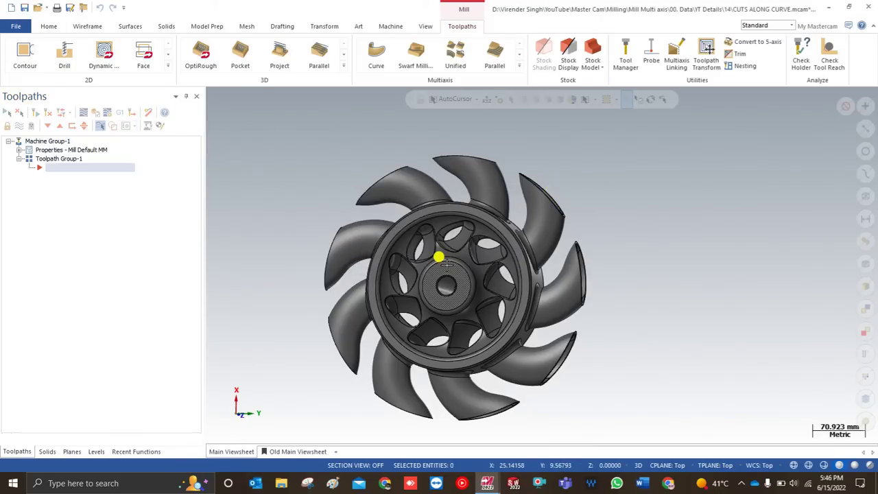
# - Make level 1 (PART) and level 60 (TP GEO) visible alongside the impeller
pyautogui.scroll(-1, 548, 190)
pyautogui.scroll(2, 550, 190)
pyautogui.moveTo(551, 190); pyautogui.dragTo(568, 208, button='middle')
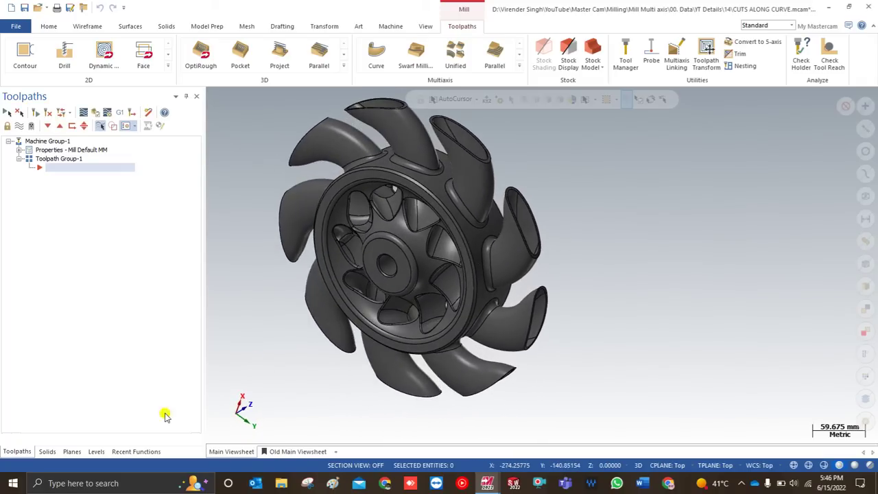
pyautogui.click(95, 452)
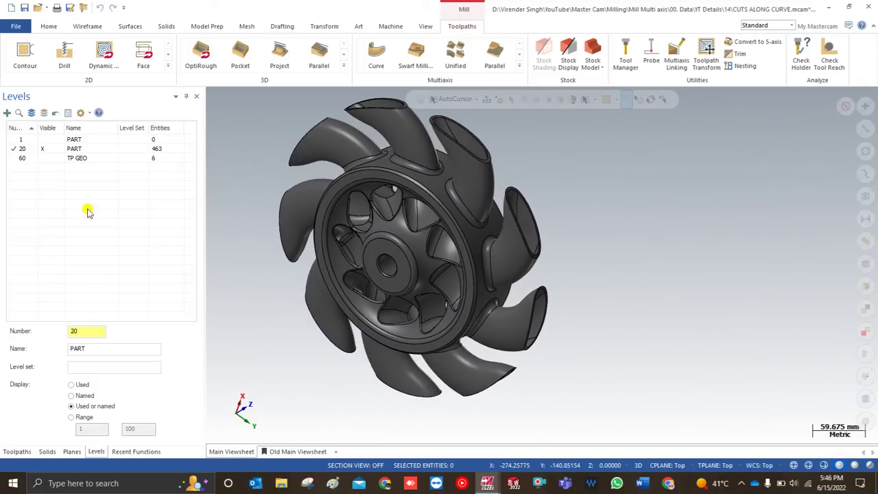
pyautogui.click(42, 139)
pyautogui.click(44, 158)
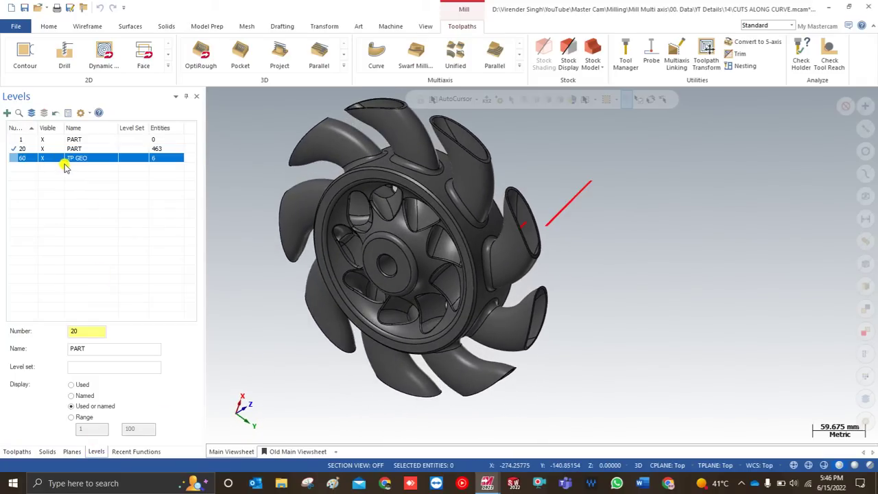
# - Create a multiaxis Along Curve toolpath in the empty Toolpath Group-1
pyautogui.moveTo(217, 215); pyautogui.dragTo(459, 274, button='middle')
pyautogui.scroll(4, 495, 230)
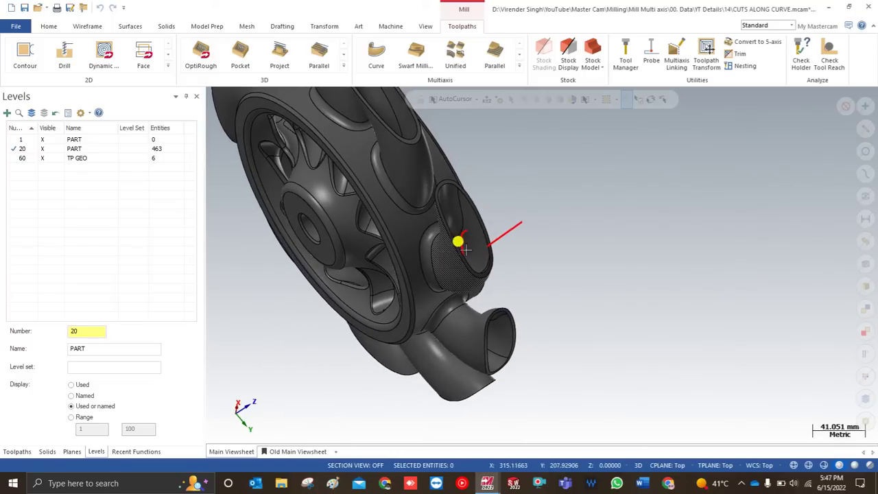
pyautogui.moveTo(464, 234); pyautogui.dragTo(464, 256, button='middle')
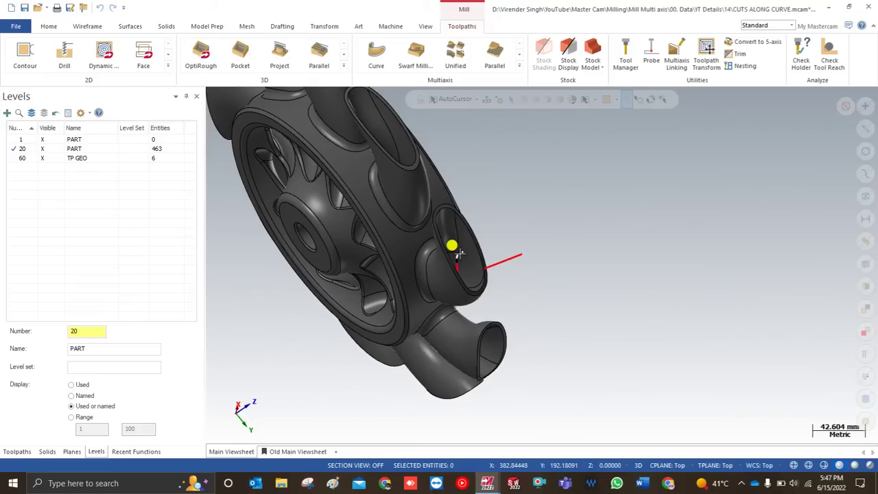
pyautogui.moveTo(459, 253); pyautogui.dragTo(446, 226, button='middle')
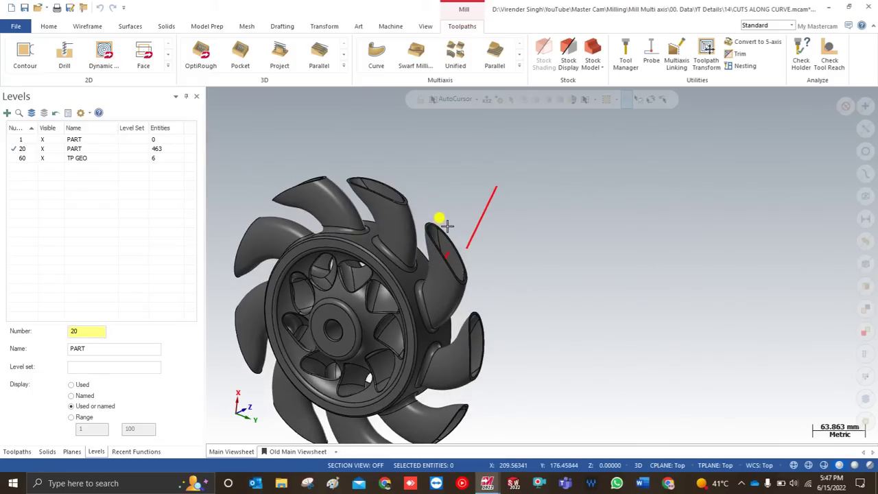
pyautogui.click(16, 452)
pyautogui.moveTo(313, 330); pyautogui.dragTo(372, 214, button='middle')
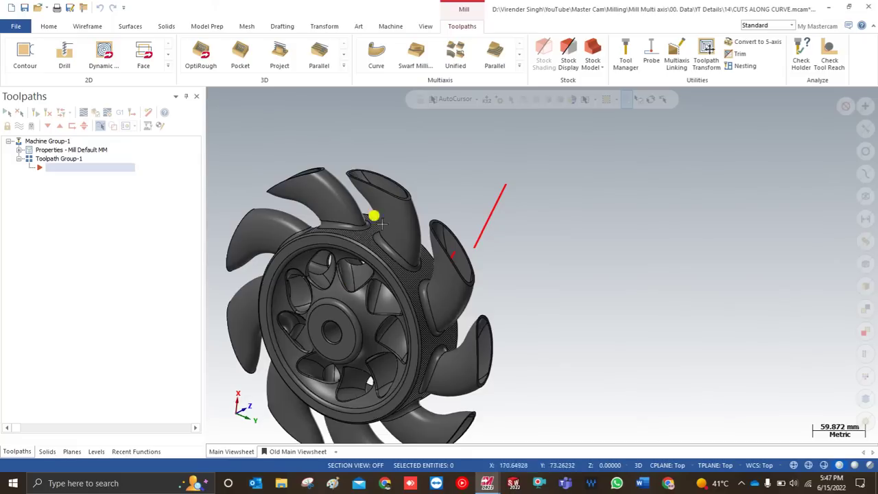
pyautogui.click(519, 66)
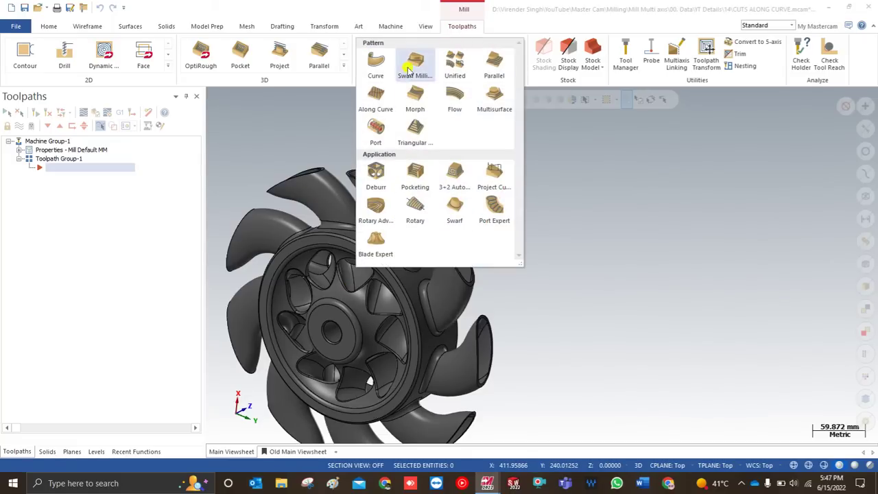
pyautogui.click(377, 96)
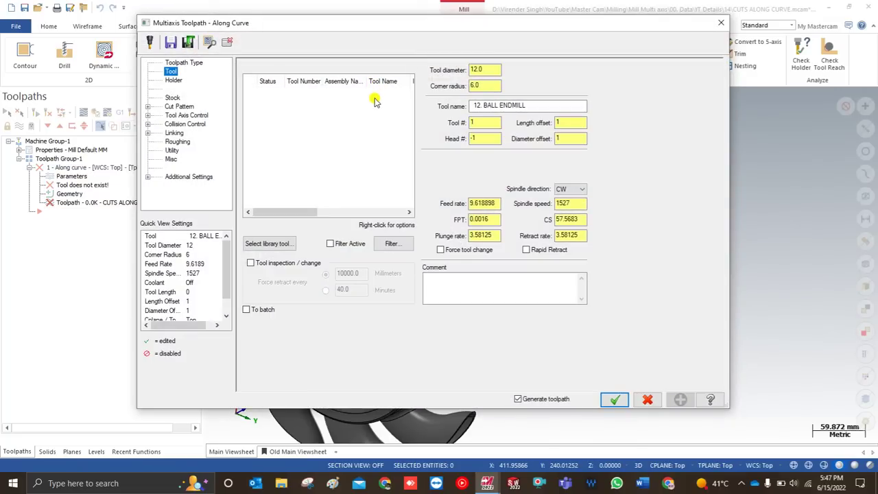
# - Create a new lollipop mill with a 12 mm cutting diameter and a cutting length of 13 mm
pyautogui.rightClick(278, 105)
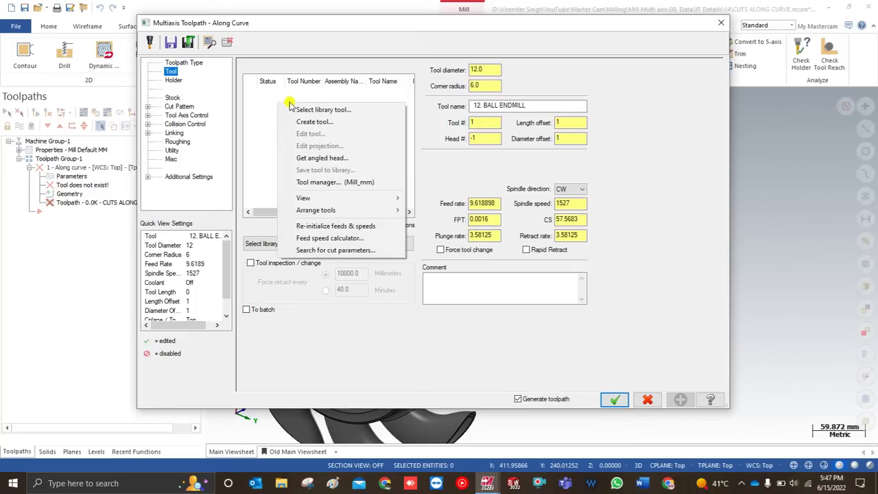
pyautogui.click(296, 122)
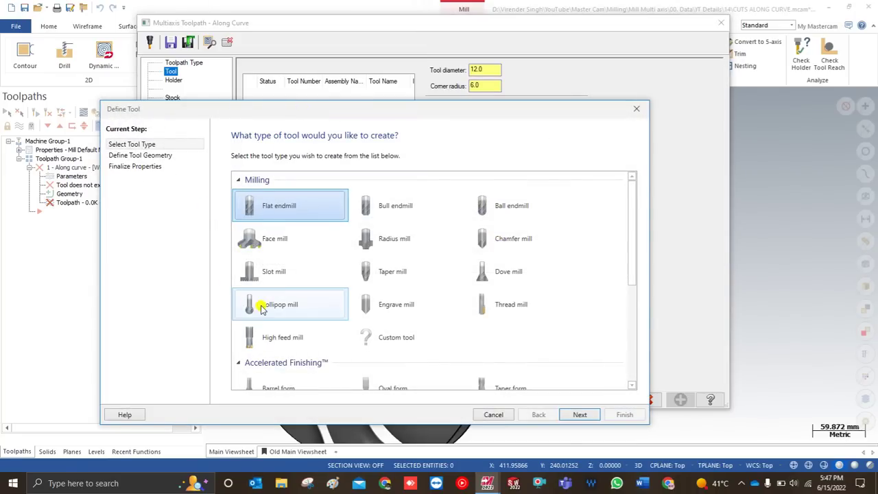
pyautogui.doubleClick(261, 308)
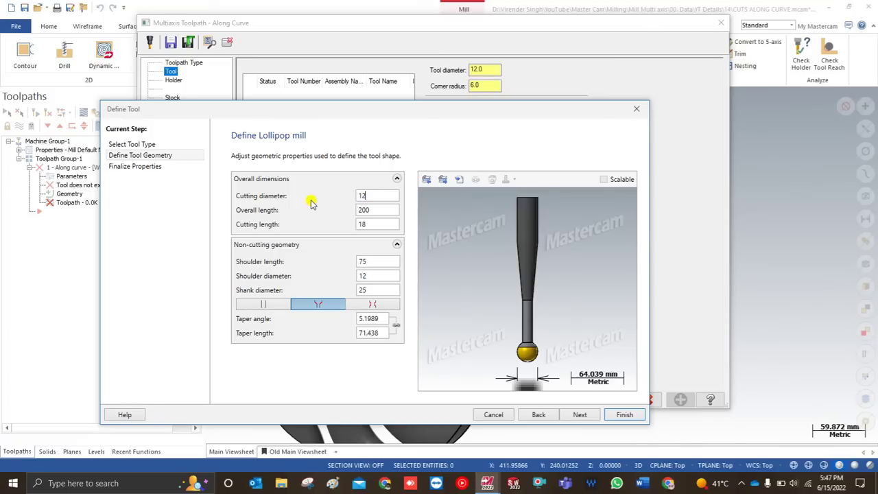
pyautogui.press('Tab')
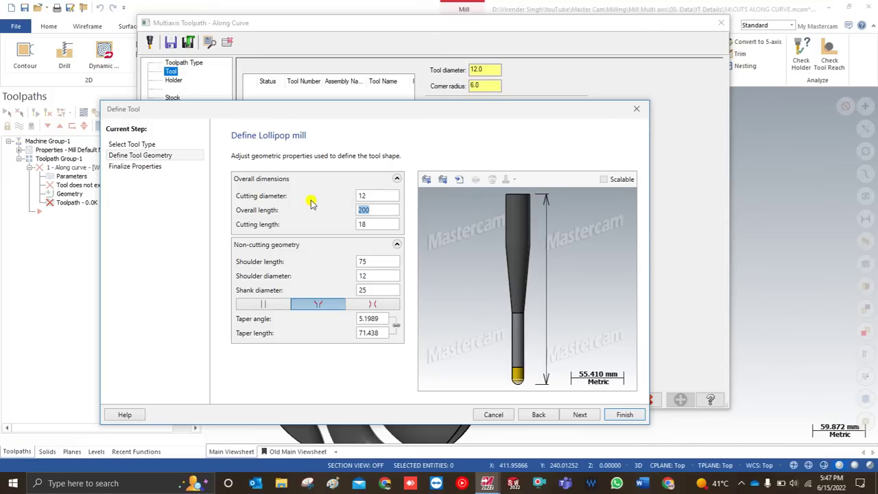
pyautogui.press('Tab')
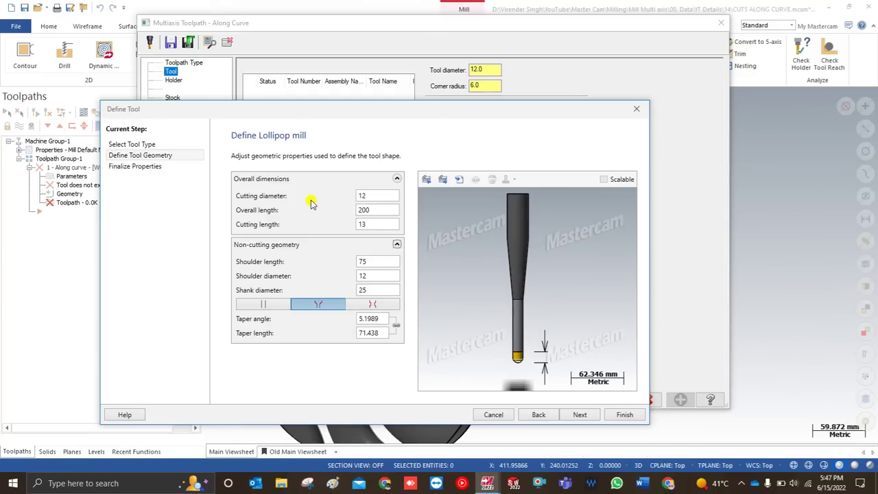
pyautogui.press('Tab')
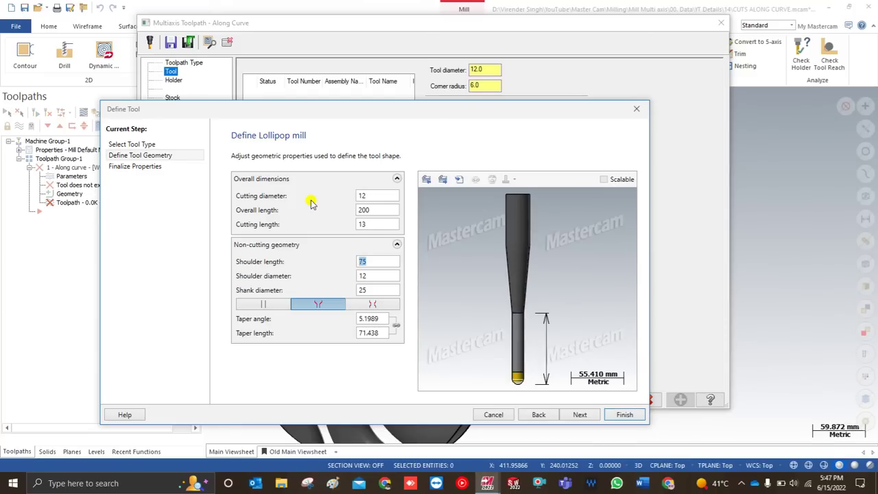
# - Set the lollipop mill's shoulder diameter to 8 mm and shank diameter to 12 mm, and finish the tool definition
pyautogui.press('Tab')
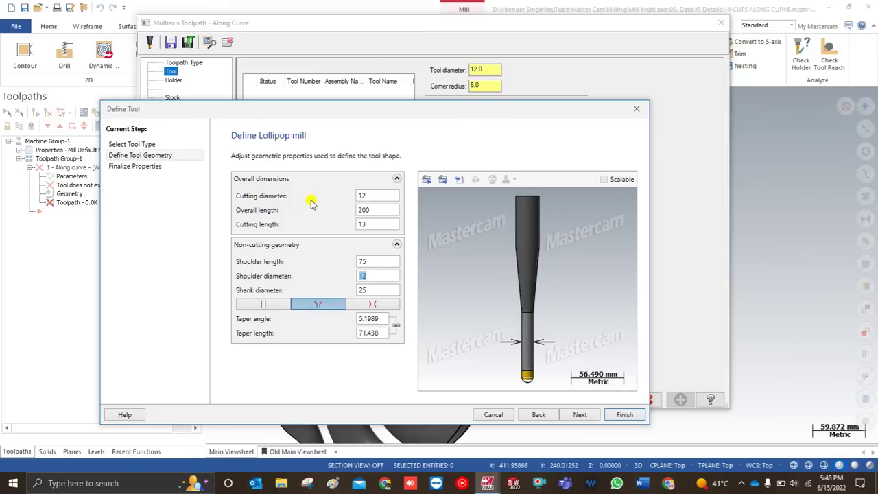
pyautogui.press('Tab')
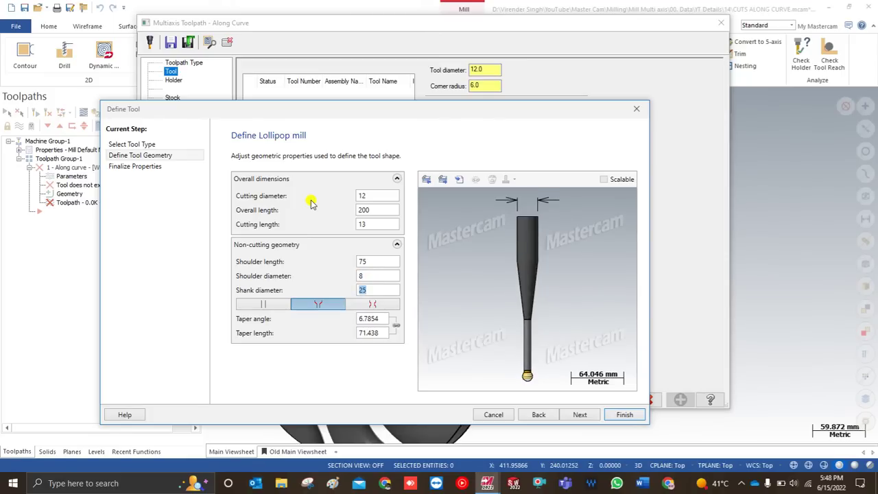
pyautogui.write('12')
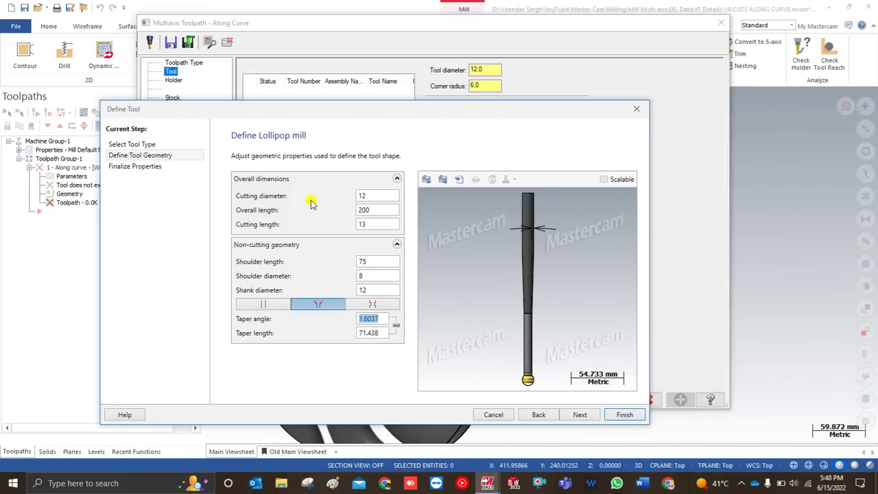
pyautogui.click(488, 343)
pyautogui.moveTo(521, 323); pyautogui.dragTo(507, 355, button='middle')
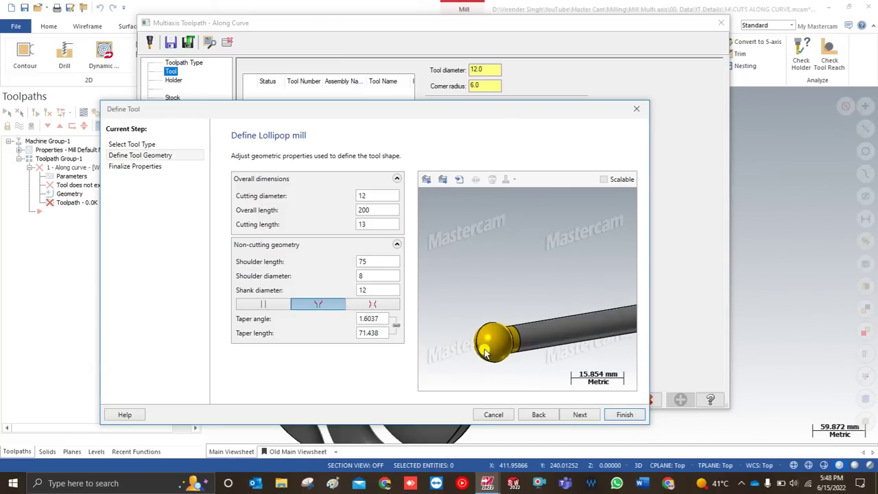
pyautogui.click(623, 415)
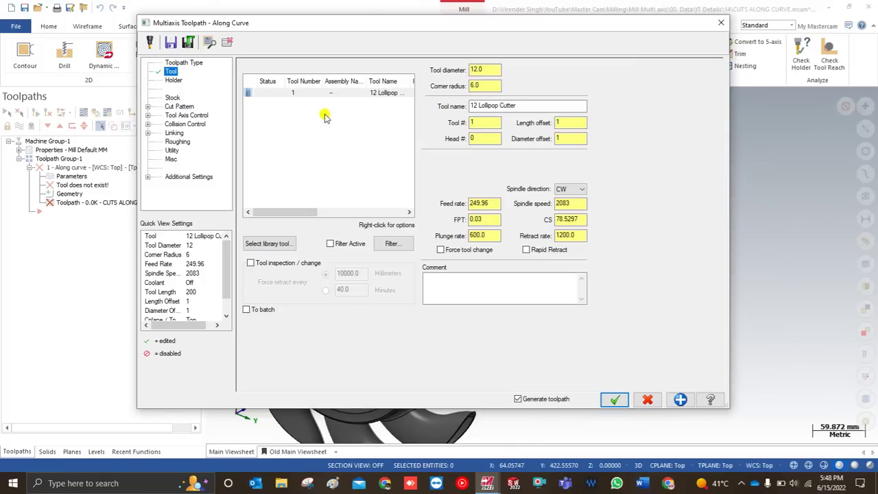
# - Assign the curve running through the centre of the blade passage as the cut pattern's lead chain
pyautogui.click(172, 108)
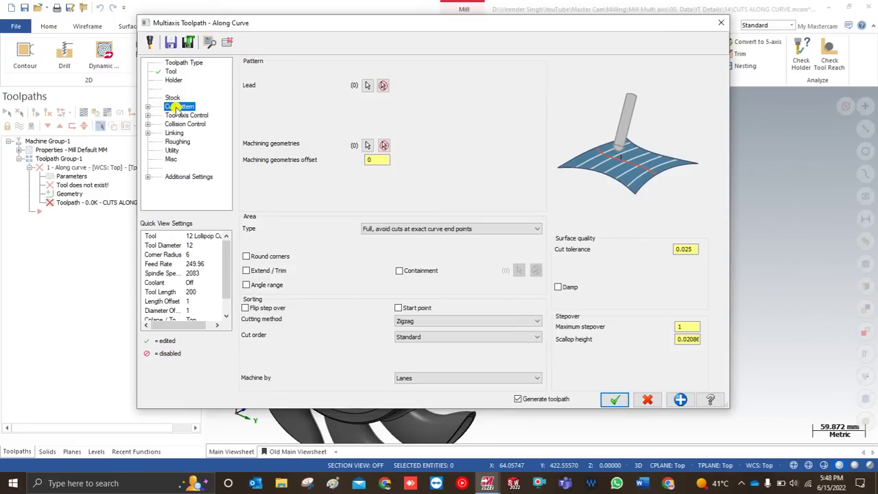
pyautogui.click(367, 86)
pyautogui.moveTo(363, 143); pyautogui.dragTo(403, 259, button='middle')
pyautogui.scroll(3, 426, 223)
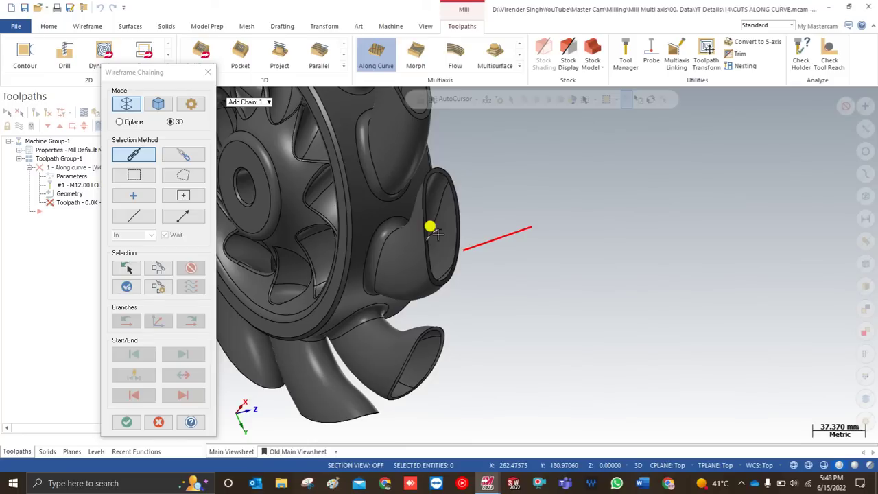
pyautogui.click(430, 229)
pyautogui.moveTo(431, 226); pyautogui.dragTo(472, 219, button='middle')
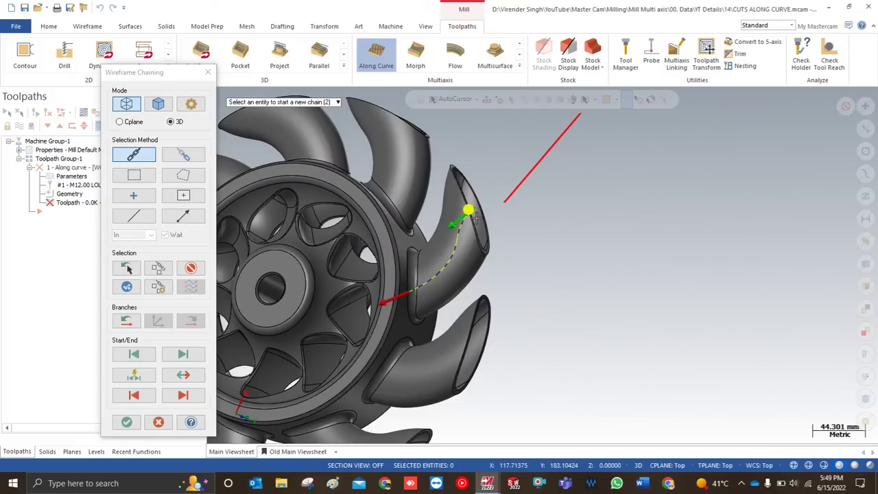
pyautogui.click(126, 422)
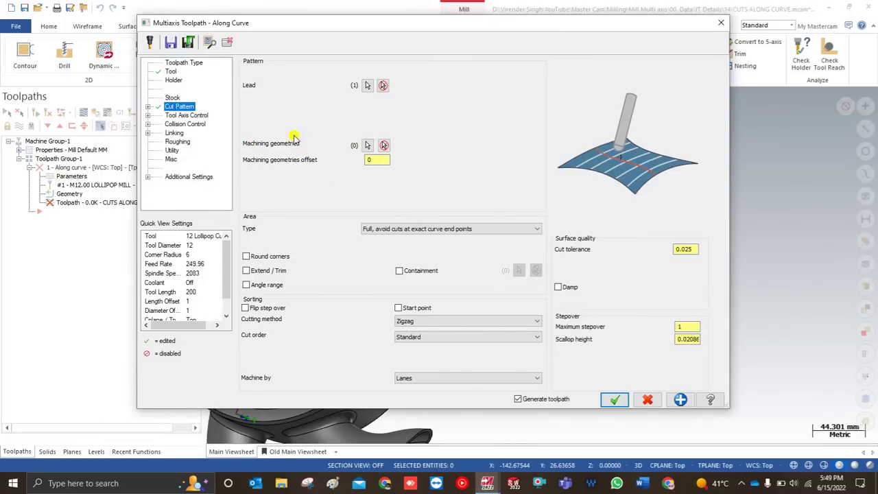
# - Select the inner faces of the same blade passage as the machining geometries
pyautogui.click(367, 147)
pyautogui.moveTo(427, 182); pyautogui.dragTo(522, 261, button='middle')
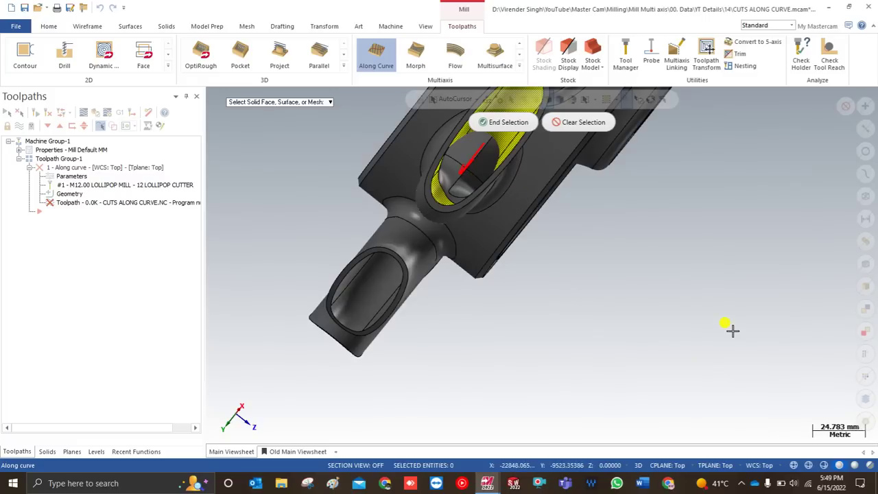
# - Make the impeller translucent, examine the selected faces from one end of the passage to the other, and accept the selection
pyautogui.hotkey('ctrl', 't')
pyautogui.scroll(-1, 478, 314)
pyautogui.moveTo(478, 313); pyautogui.dragTo(604, 187, button='middle')
pyautogui.scroll(2, 619, 284)
pyautogui.scroll(2, 652, 236)
pyautogui.scroll(-3, 613, 183)
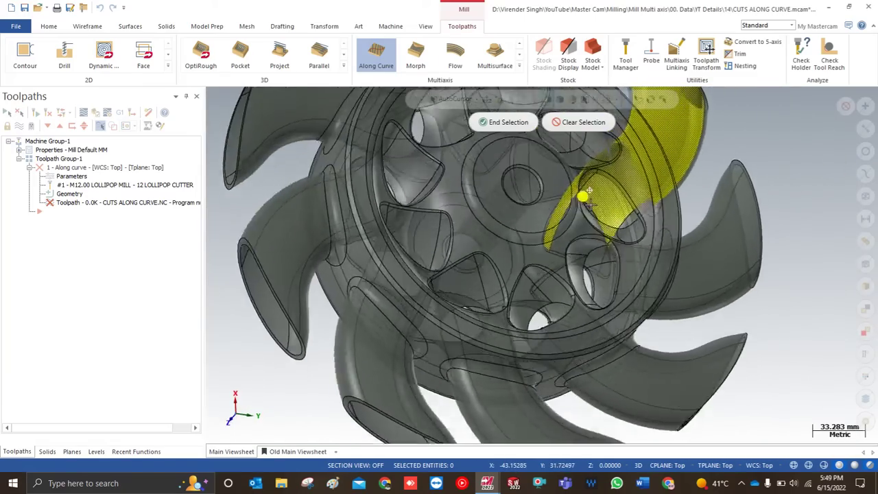
pyautogui.moveTo(589, 192); pyautogui.dragTo(629, 259, button='middle')
pyautogui.scroll(2, 565, 231)
pyautogui.moveTo(688, 306); pyautogui.dragTo(664, 219, button='middle')
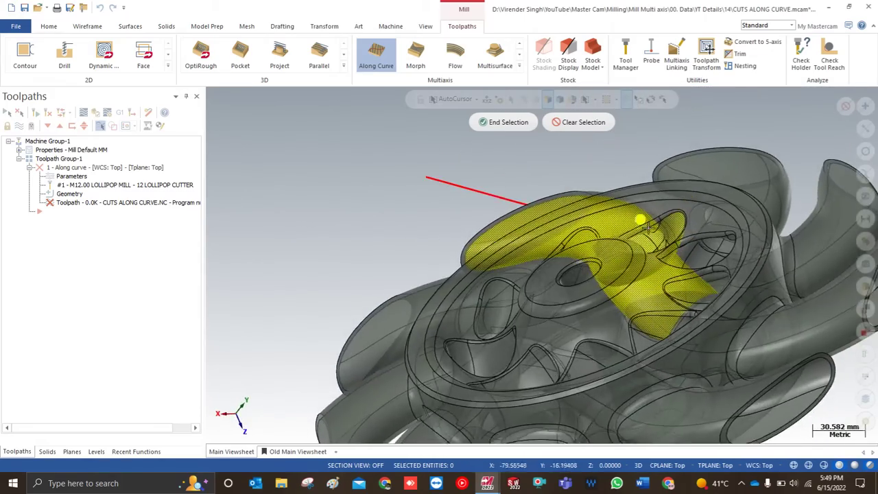
pyautogui.scroll(10, 664, 220)
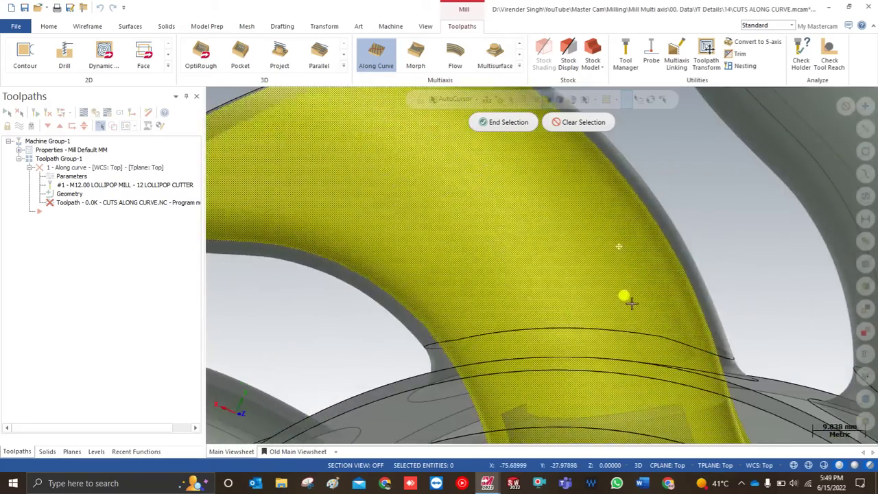
pyautogui.scroll(-5, 631, 302)
pyautogui.moveTo(631, 302); pyautogui.dragTo(613, 326, button='middle')
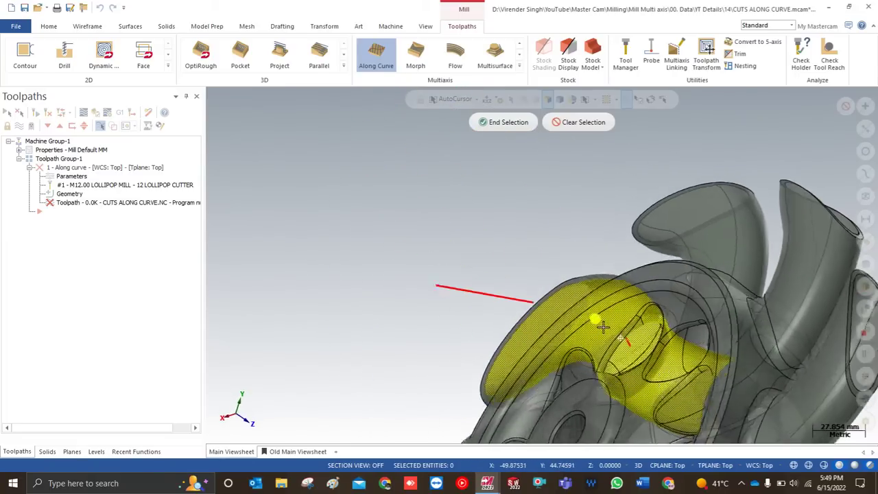
pyautogui.scroll(3, 626, 339)
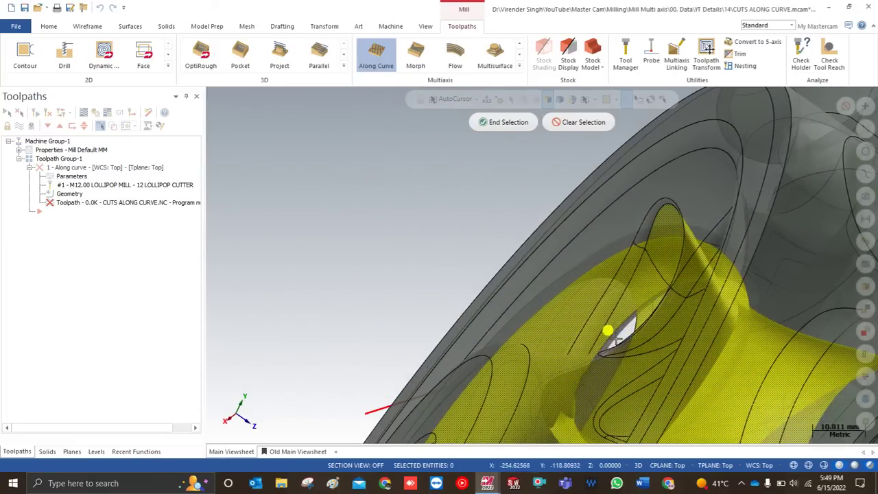
pyautogui.scroll(2, 615, 335)
pyautogui.scroll(-8, 621, 323)
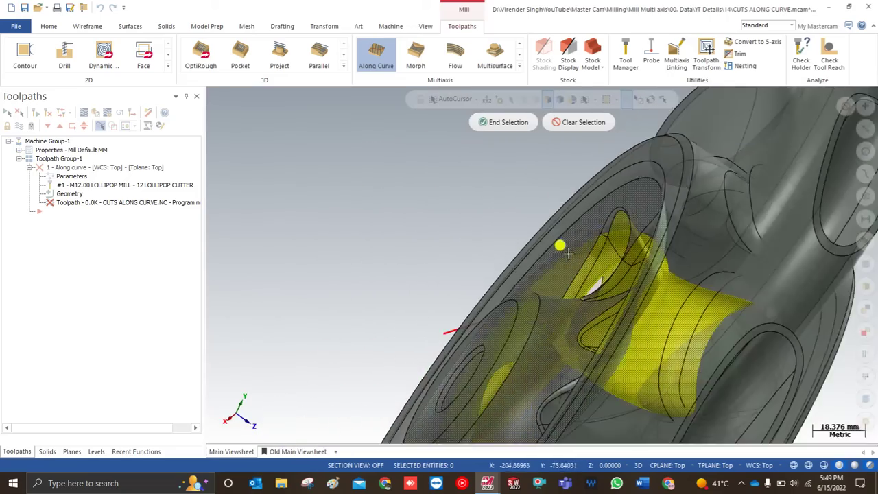
pyautogui.moveTo(567, 253); pyautogui.dragTo(698, 351, button='middle')
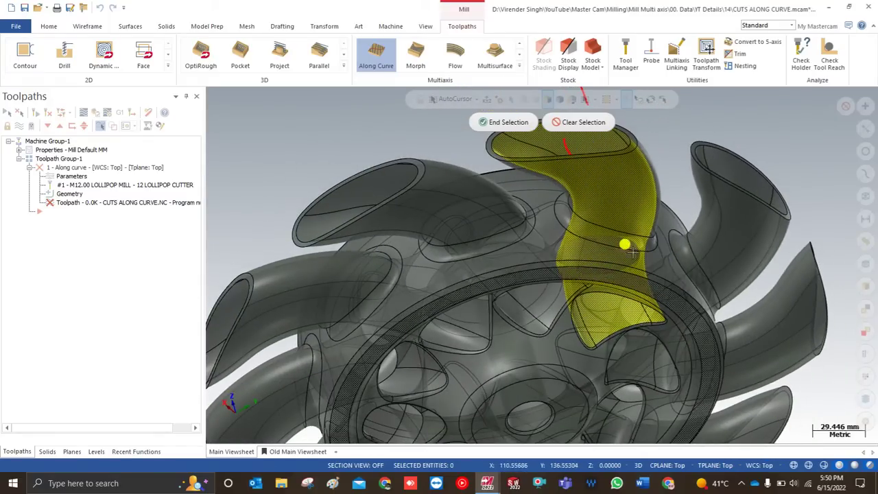
pyautogui.click(482, 122)
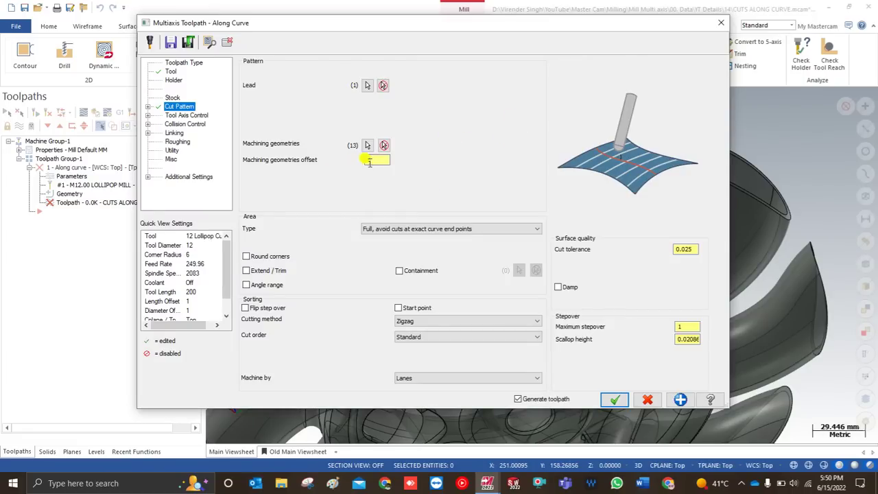
# - Leave the machining geometries offset at 0 and set the tool axis control to From Chain
pyautogui.click(369, 161)
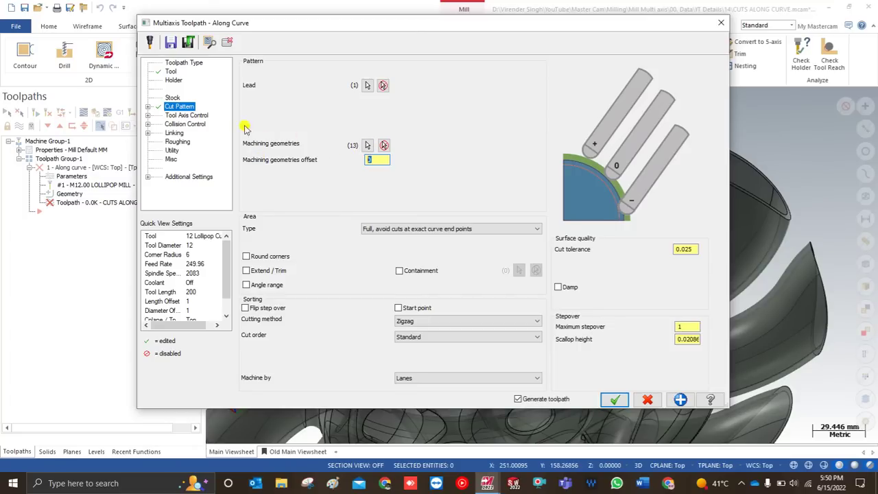
pyautogui.click(184, 115)
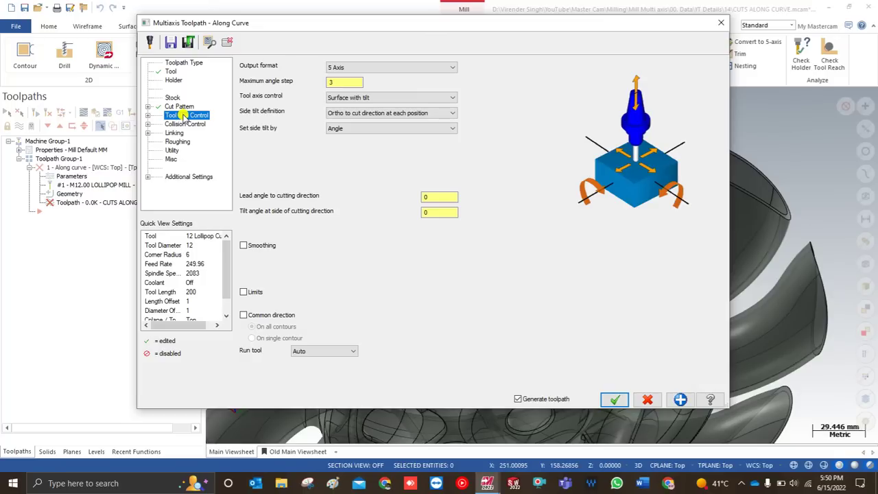
pyautogui.click(337, 113)
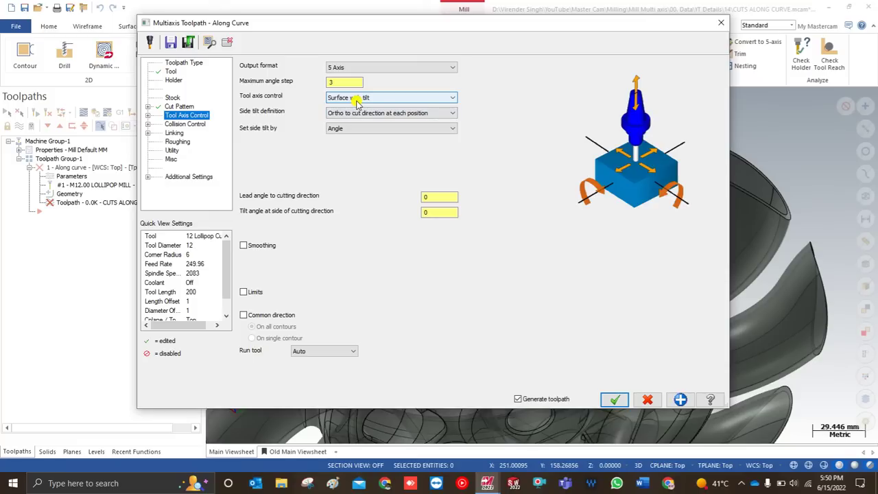
pyautogui.click(356, 99)
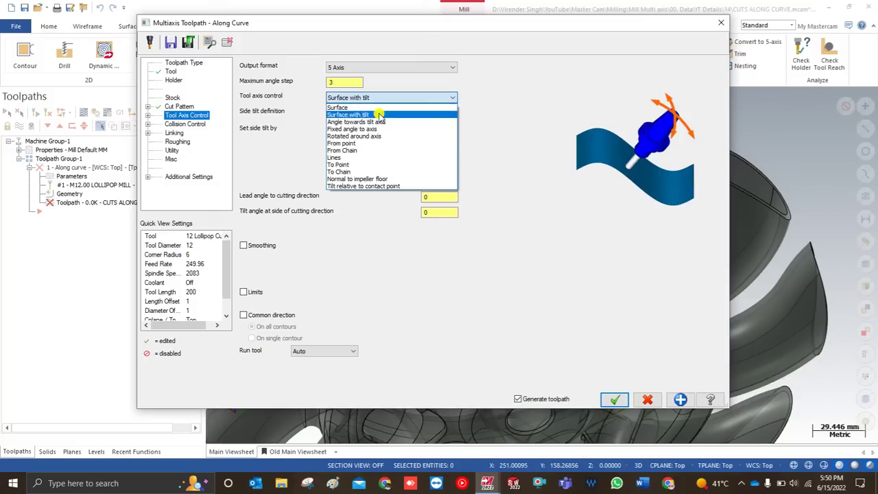
pyautogui.click(351, 150)
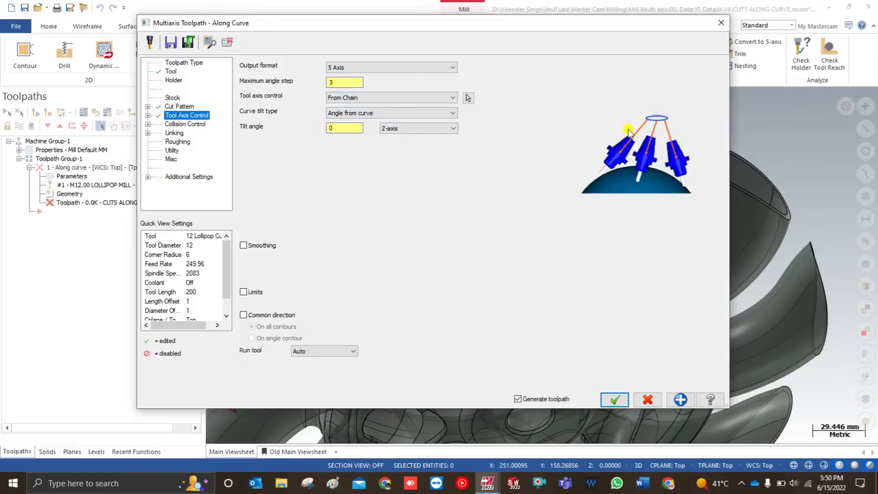
# - Assign the straight line outside the blade passage as the tool axis chain and set the curve tilt type to From start to end
pyautogui.click(467, 98)
pyautogui.scroll(-3, 411, 231)
pyautogui.moveTo(411, 231); pyautogui.dragTo(525, 327, button='middle')
pyautogui.scroll(-2, 520, 190)
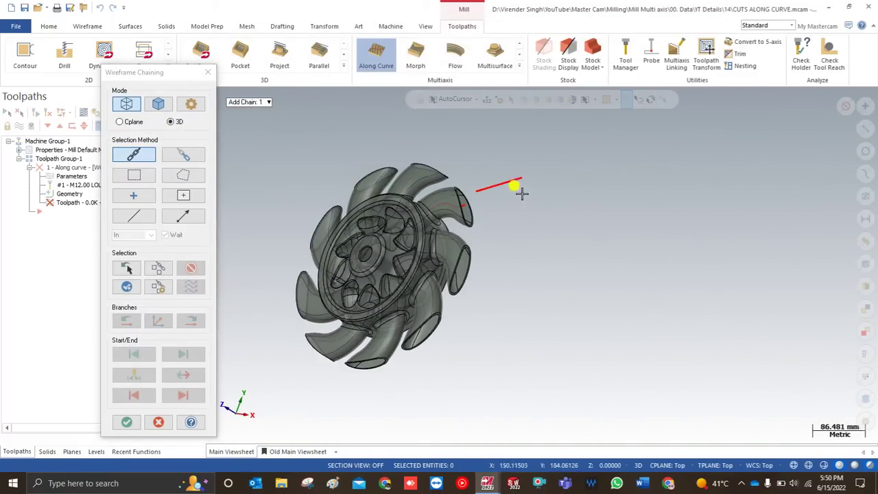
pyautogui.click(519, 180)
pyautogui.click(126, 422)
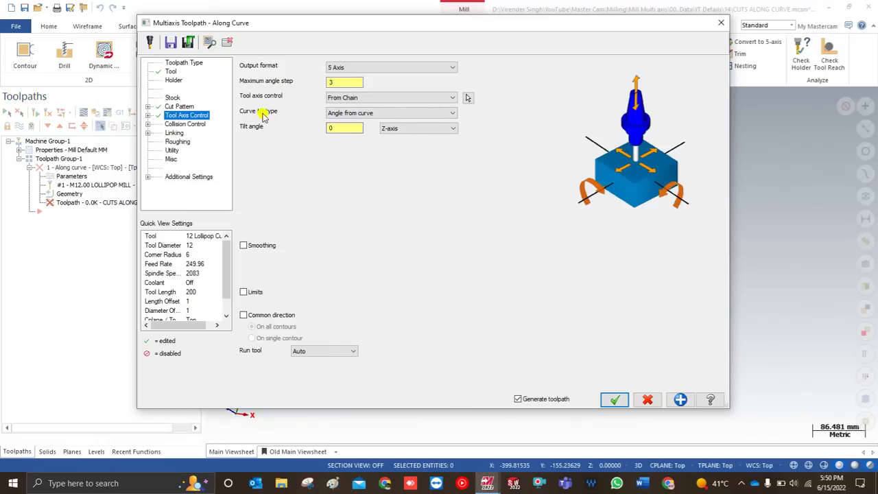
pyautogui.click(354, 114)
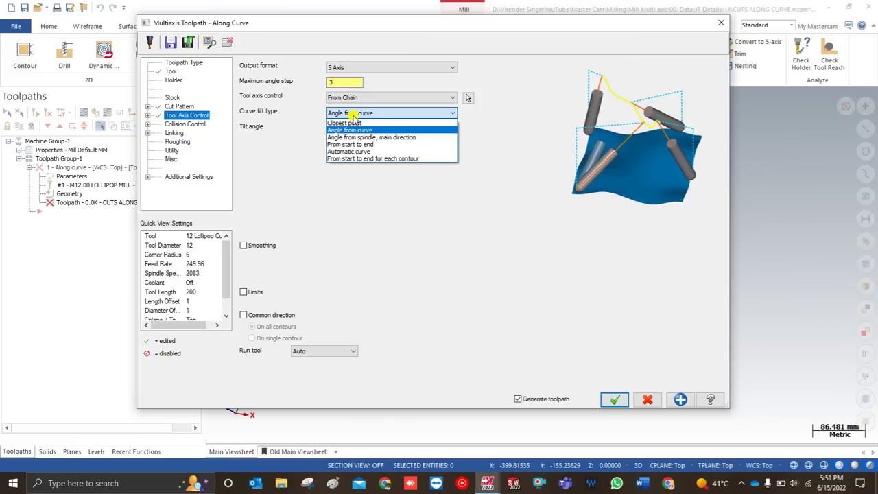
pyautogui.click(352, 144)
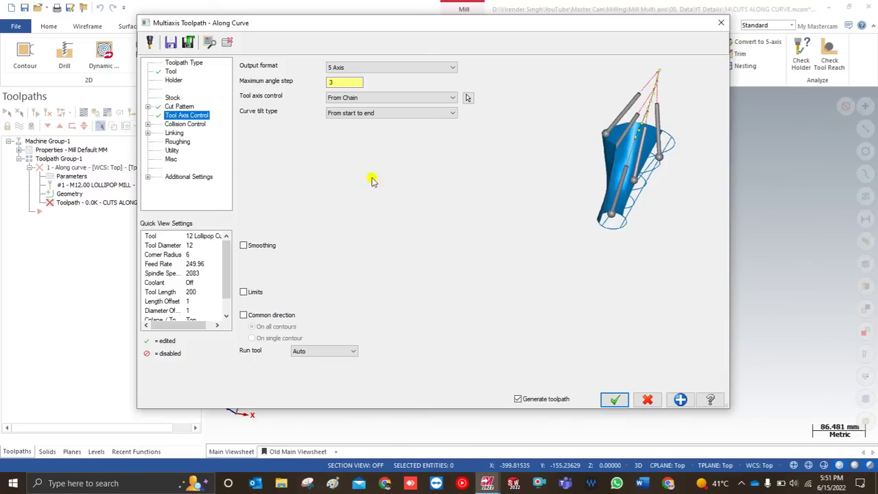
# - Turn off the first collision check, keep the default linking settings, and generate the toolpath
pyautogui.click(187, 125)
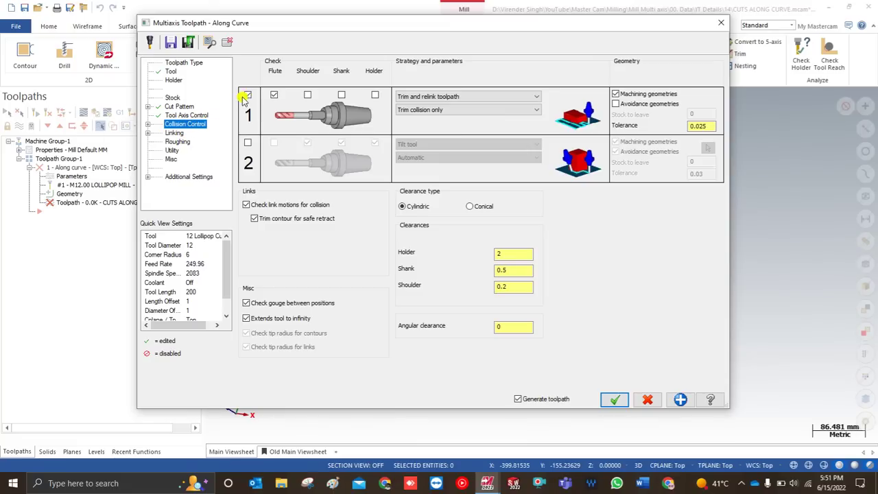
pyautogui.click(248, 95)
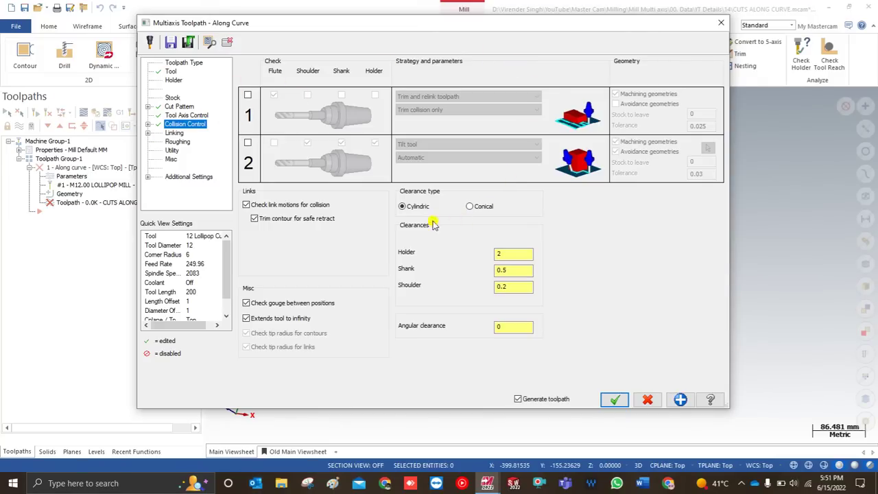
pyautogui.click(174, 132)
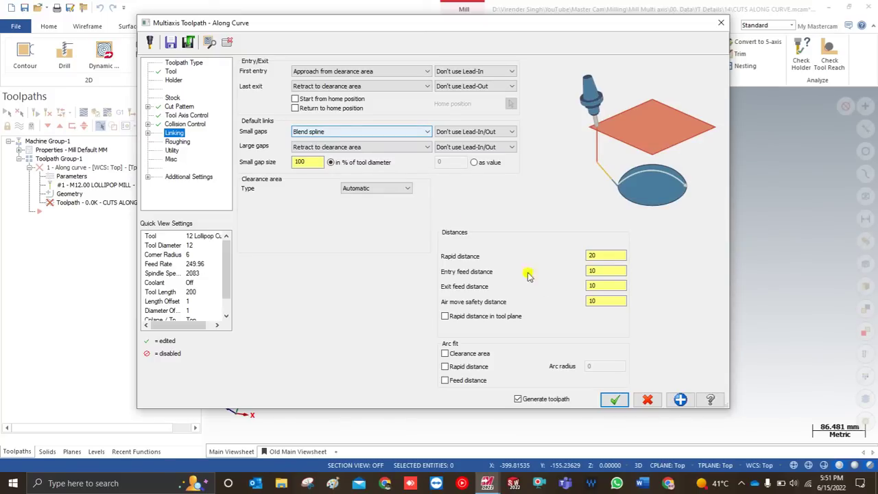
pyautogui.click(614, 398)
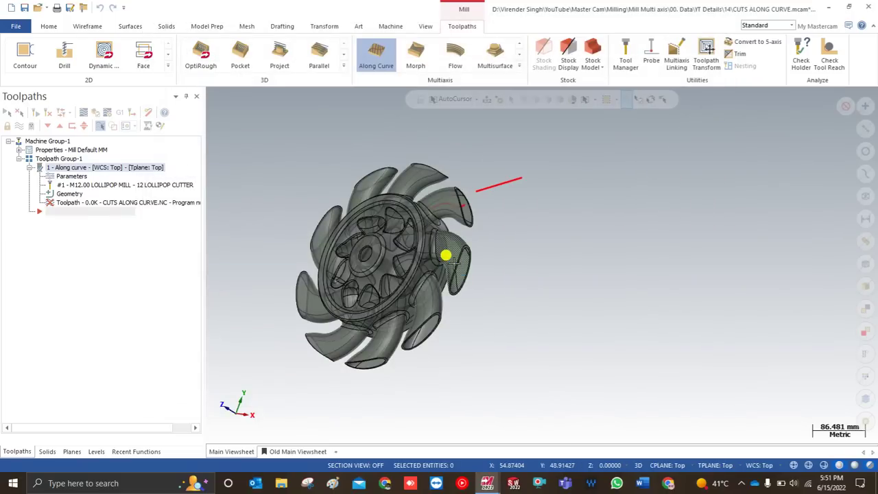
# - Backplot the generated toolpath and examine the lollipop mill's motion and tilt inside the blade passage
pyautogui.scroll(-2, 436, 253)
pyautogui.scroll(2, 347, 201)
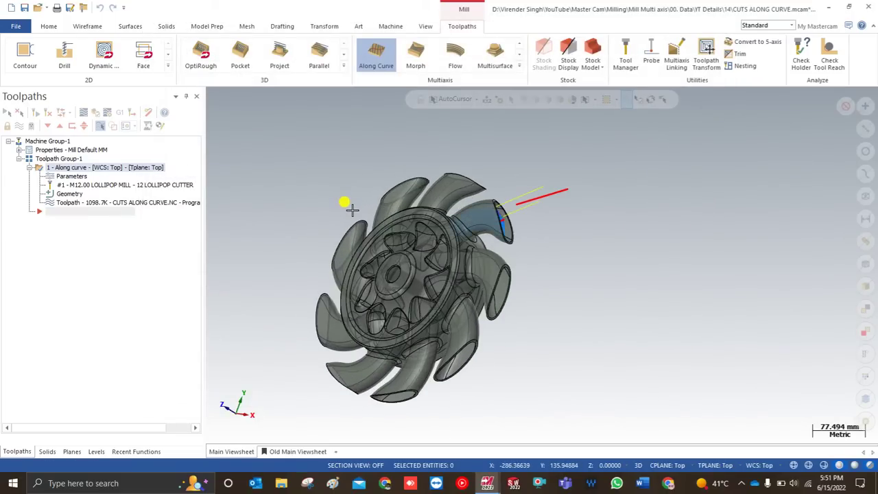
pyautogui.moveTo(471, 198); pyautogui.dragTo(461, 250, button='middle')
pyautogui.scroll(4, 503, 190)
pyautogui.moveTo(478, 209); pyautogui.dragTo(411, 199, button='middle')
pyautogui.click(81, 114)
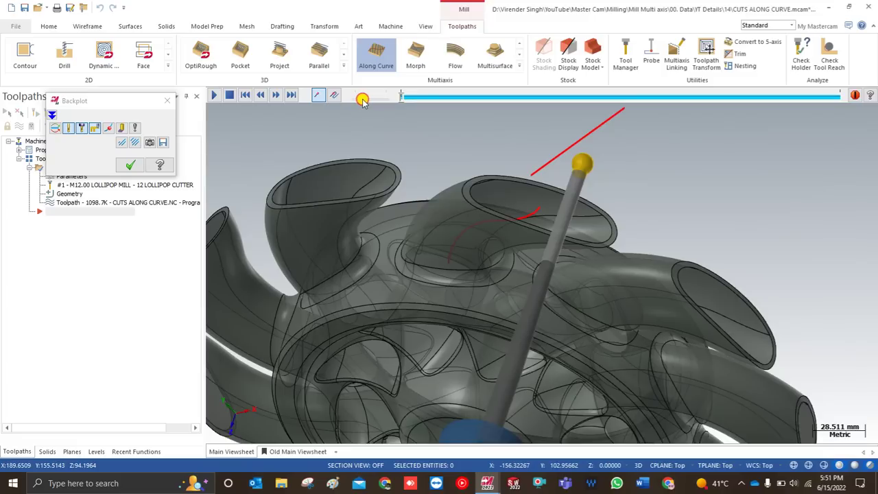
pyautogui.click(214, 96)
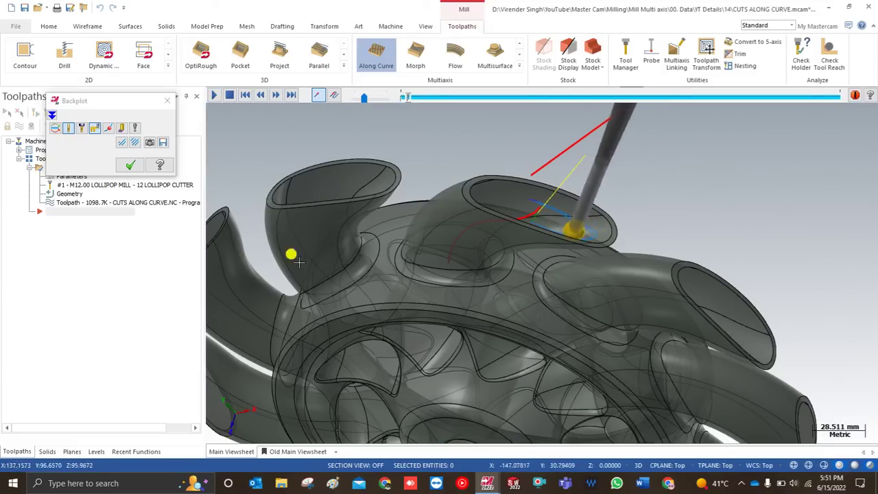
pyautogui.scroll(3, 518, 201)
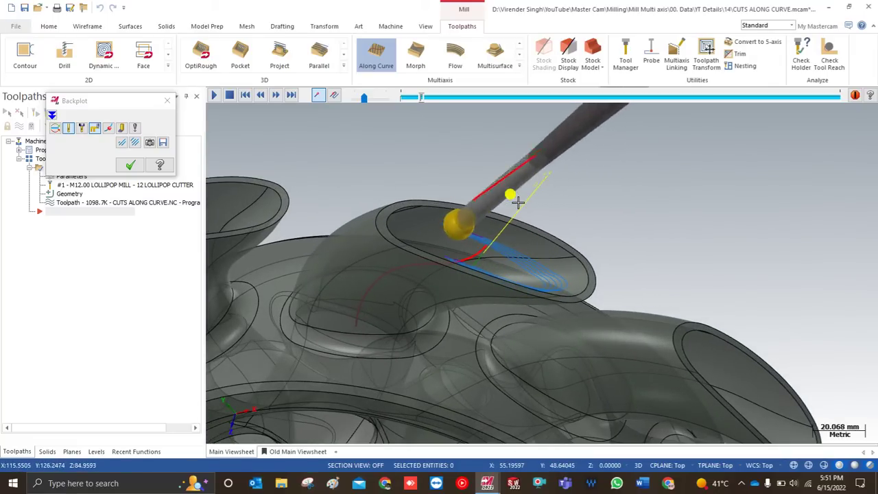
pyautogui.scroll(-2, 446, 233)
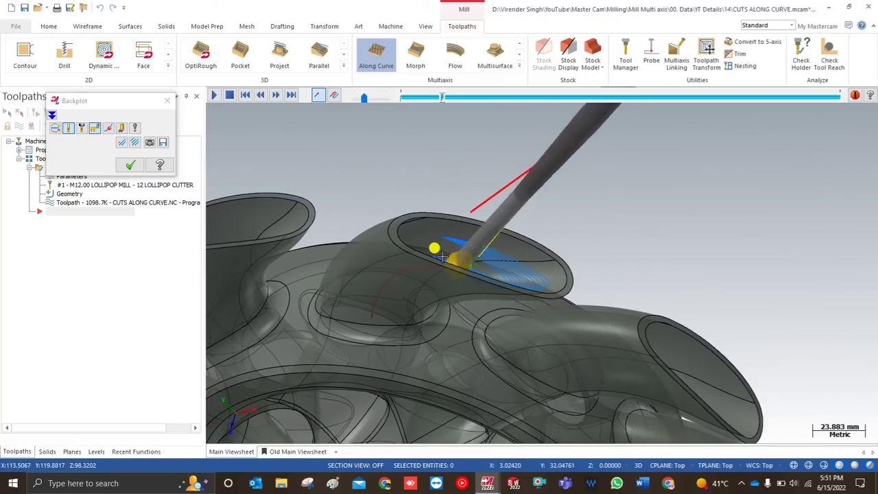
pyautogui.scroll(-2, 439, 252)
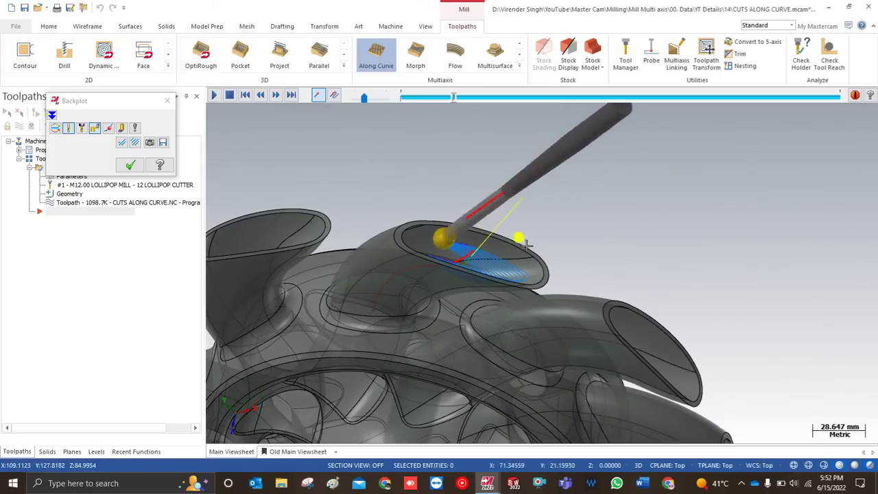
pyautogui.click(130, 166)
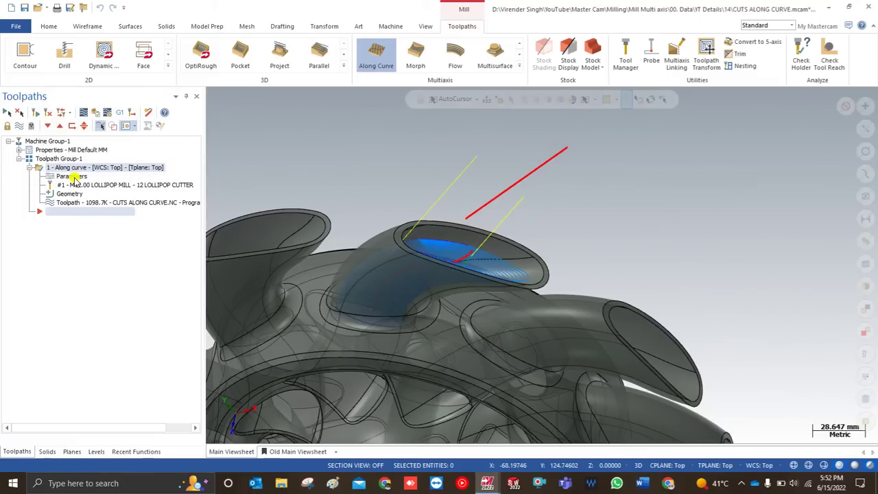
# - Change the Along Curve operation's cutting method to Spiral and regenerate the toolpath
pyautogui.click(66, 178)
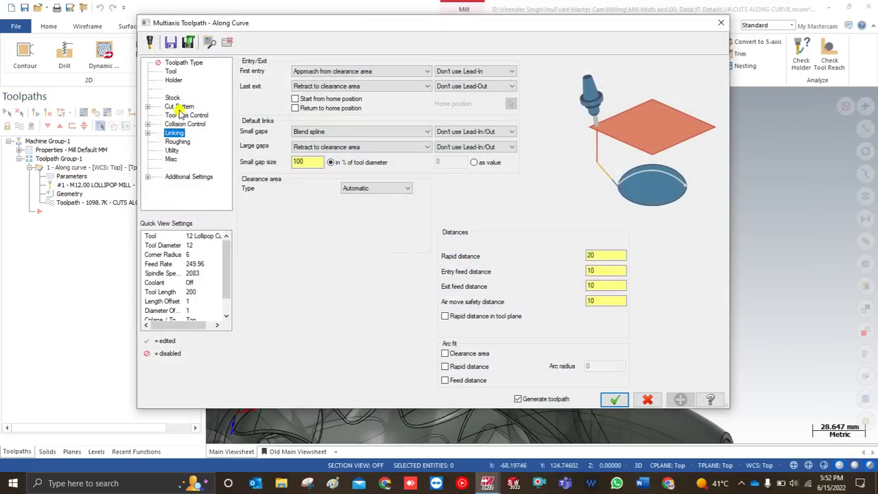
pyautogui.click(177, 107)
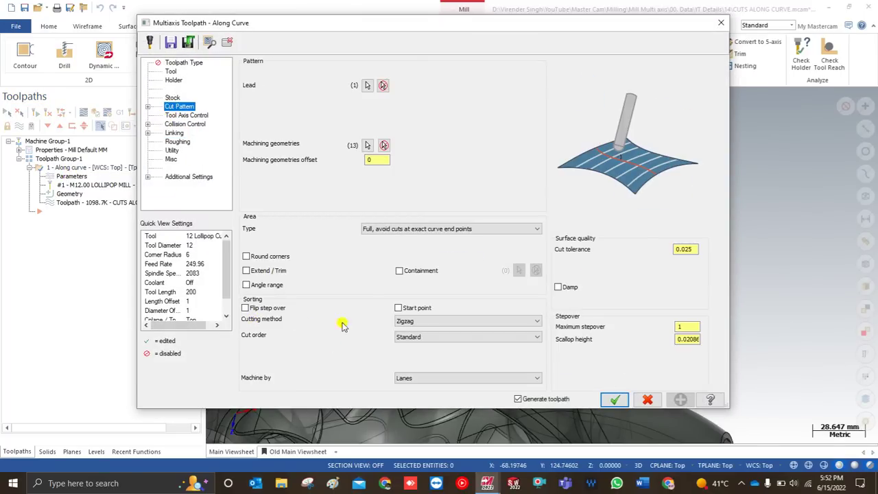
pyautogui.click(412, 321)
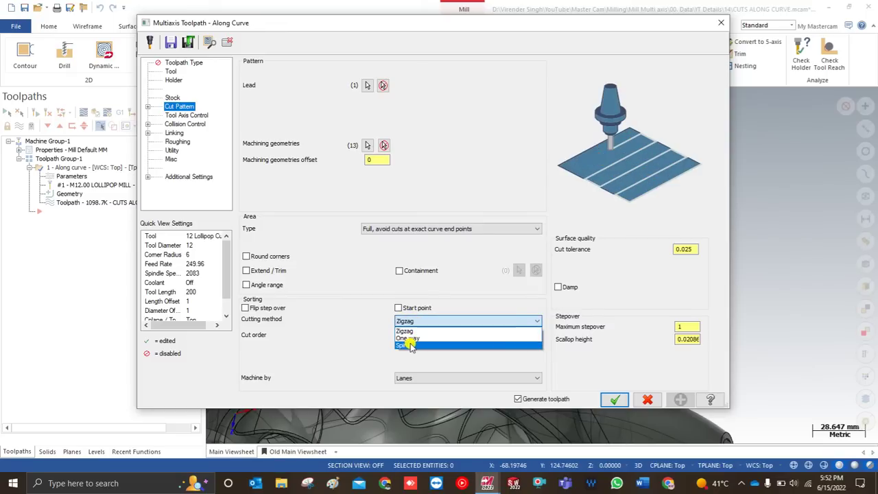
pyautogui.click(409, 345)
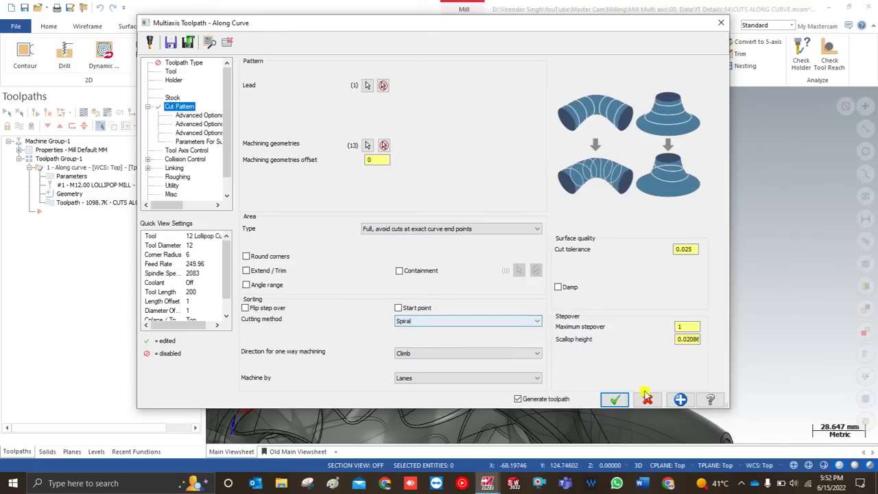
pyautogui.click(615, 399)
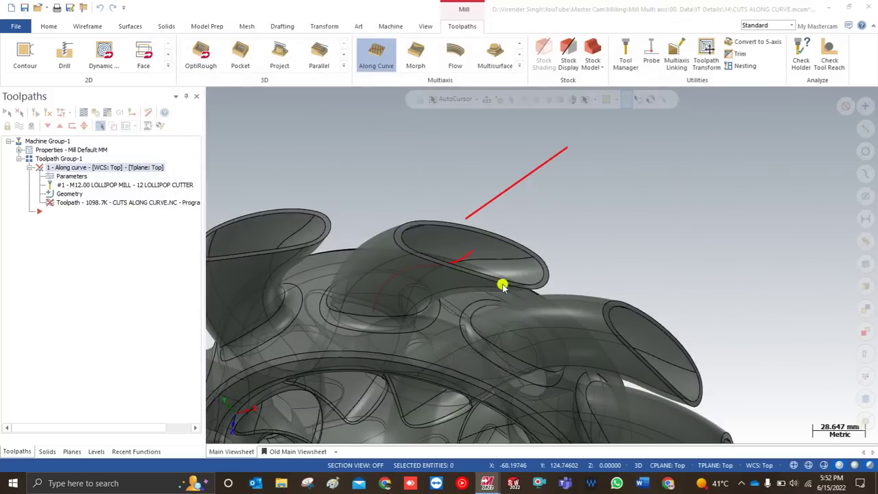
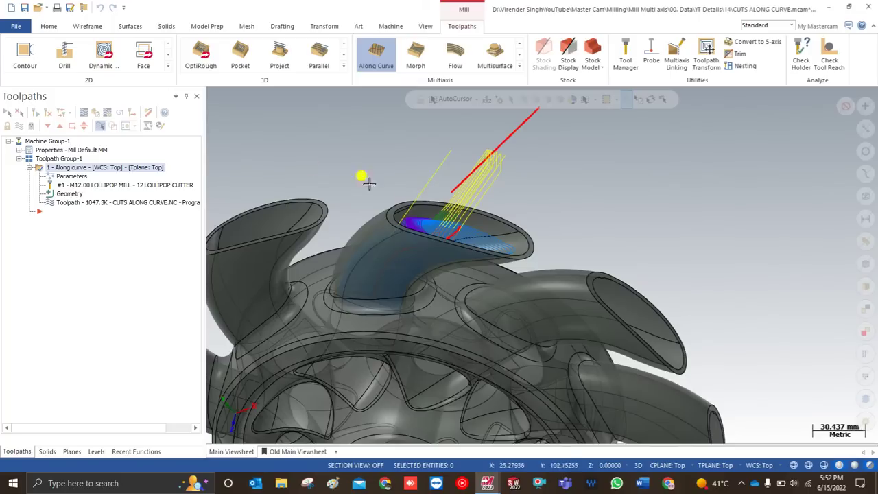
# - Backplot the spiral toolpath to check the tool's retract moves between cuts
pyautogui.click(83, 112)
pyautogui.click(213, 96)
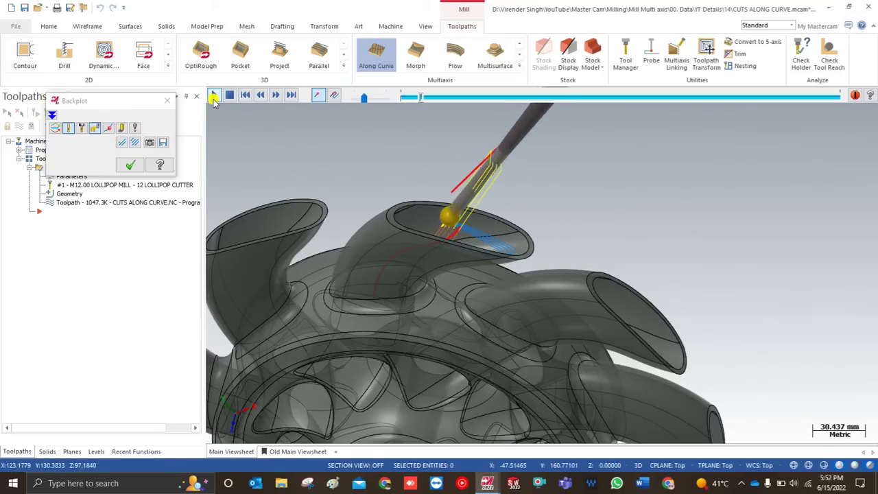
pyautogui.click(130, 164)
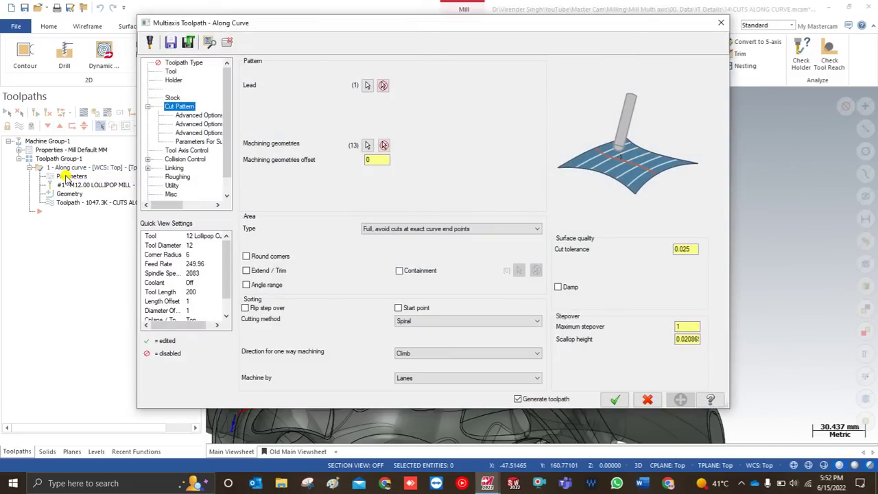
# - Set the default links for both small gaps and large gaps to Direct and regenerate the toolpath
pyautogui.click(176, 169)
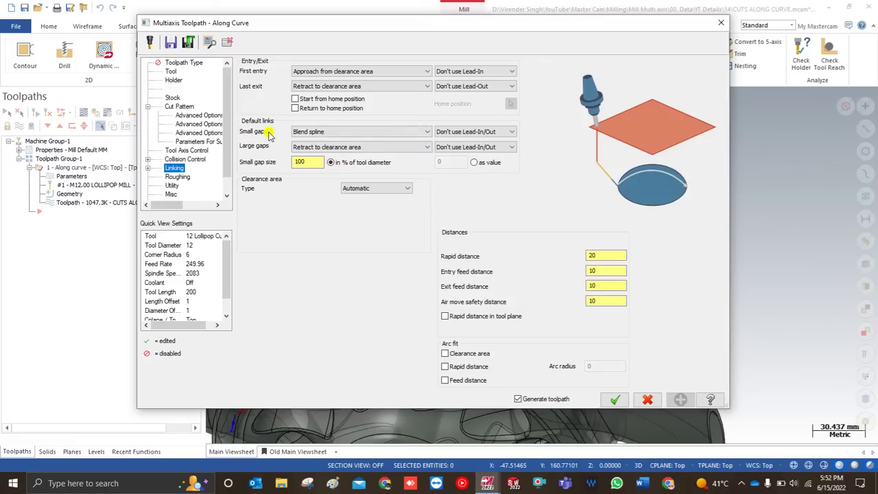
pyautogui.click(308, 132)
pyautogui.click(307, 140)
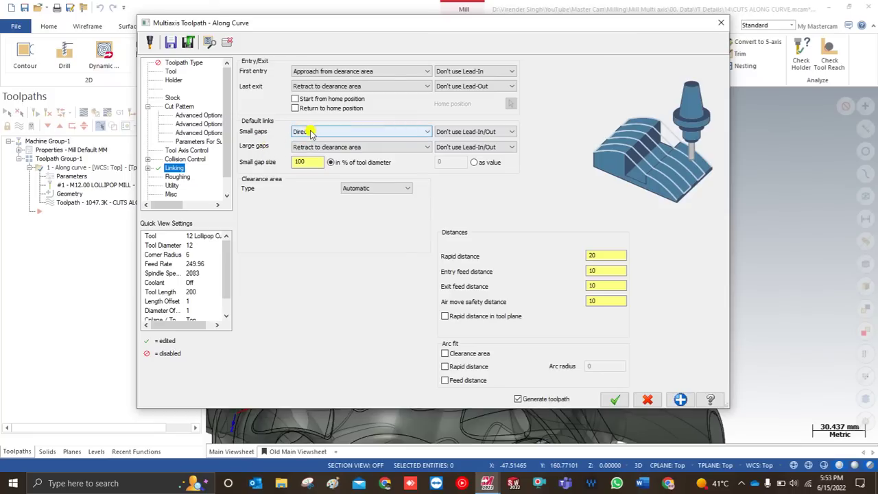
pyautogui.click(312, 148)
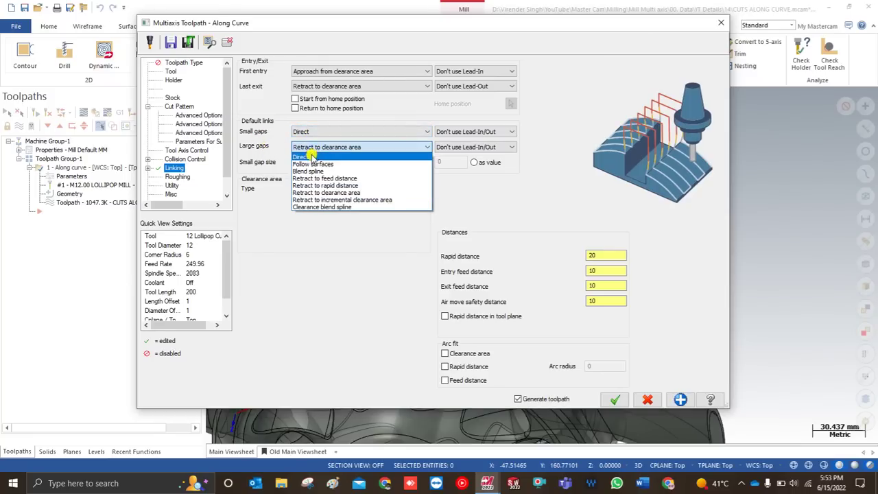
pyautogui.click(310, 155)
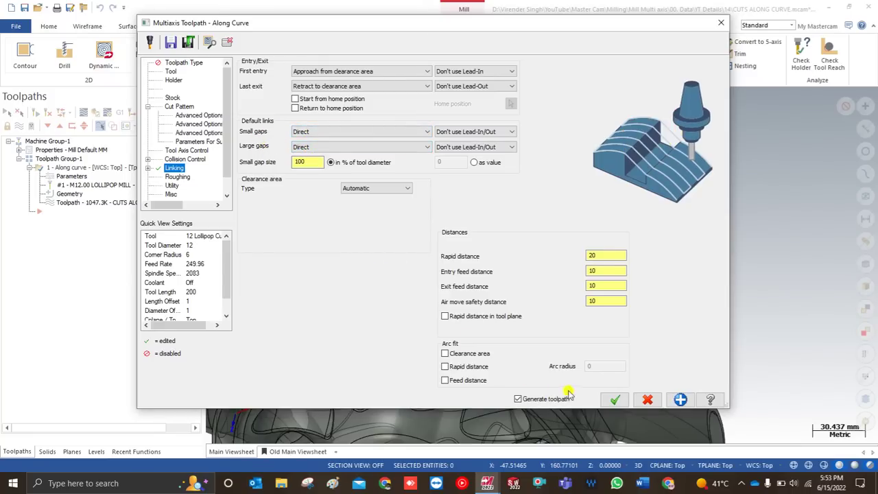
pyautogui.click(615, 399)
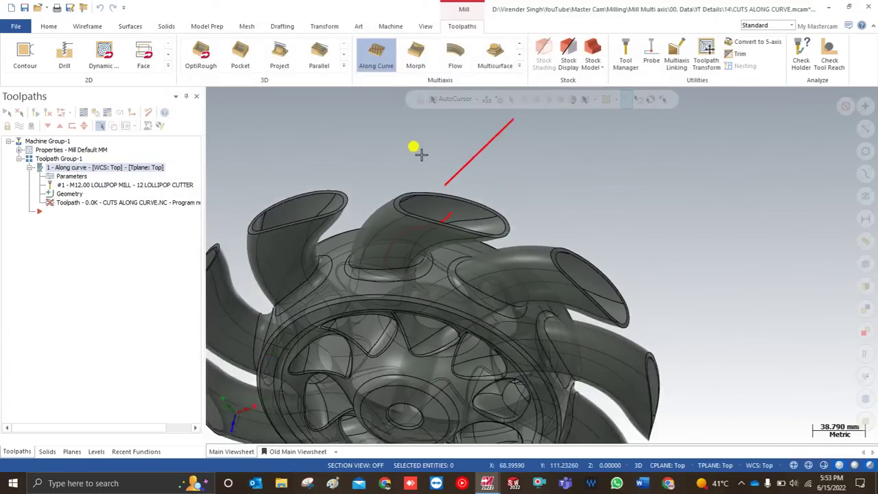
# - Examine the regenerated spiral toolpath and its link moves inside the blade passage from several angles
pyautogui.scroll(4, 424, 196)
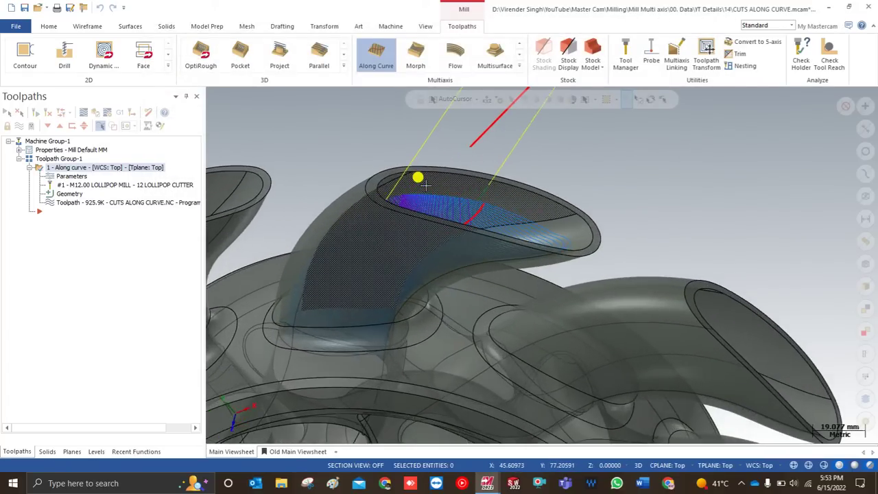
pyautogui.scroll(1, 483, 219)
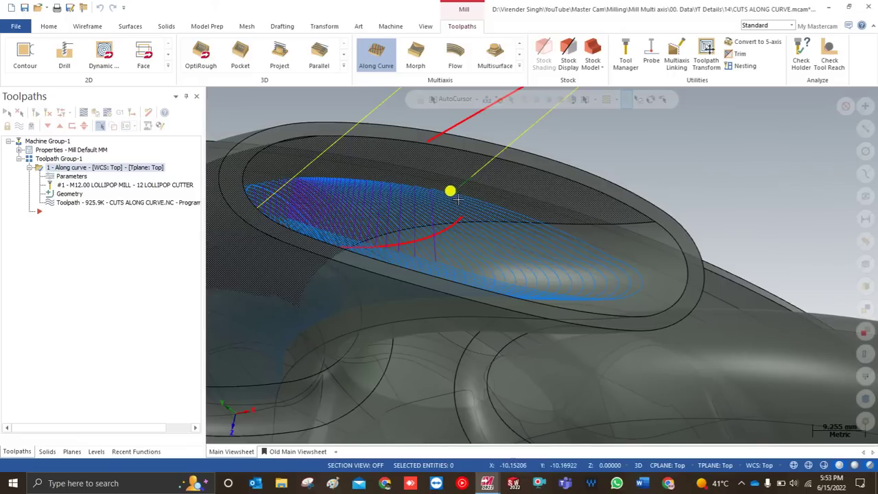
pyautogui.scroll(1, 488, 304)
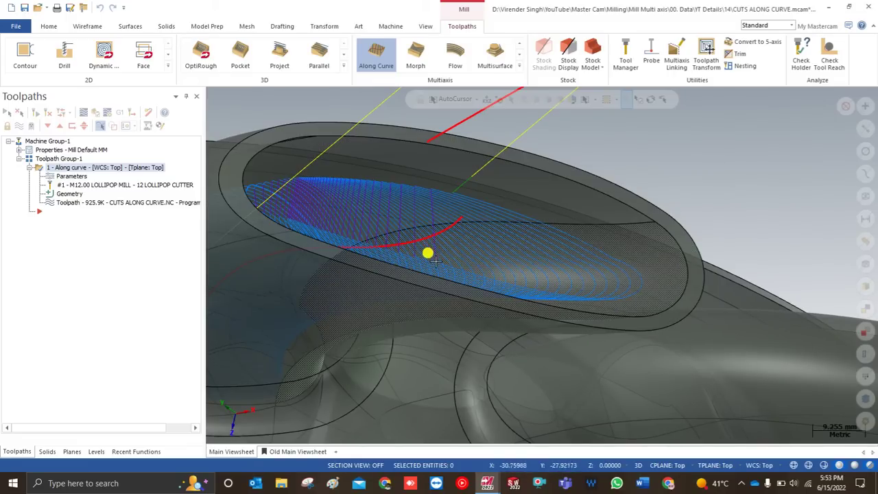
pyautogui.moveTo(429, 215); pyautogui.dragTo(398, 195, button='middle')
pyautogui.scroll(-4, 398, 194)
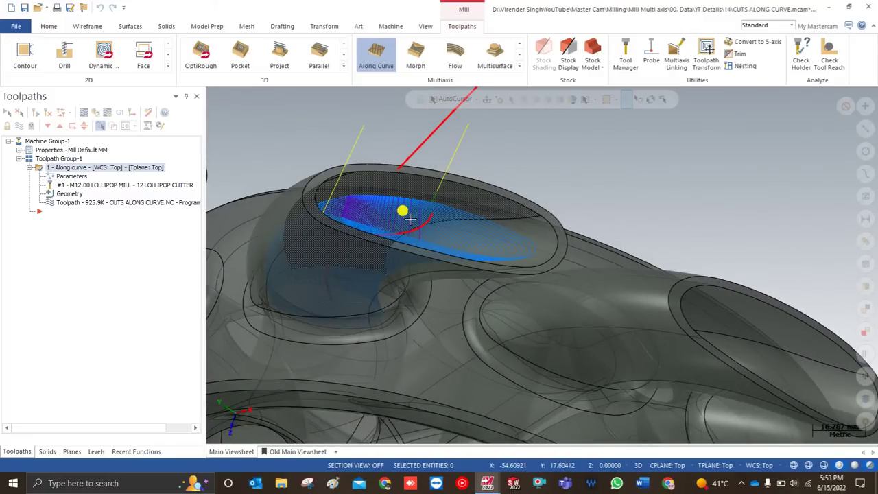
pyautogui.scroll(-2, 409, 219)
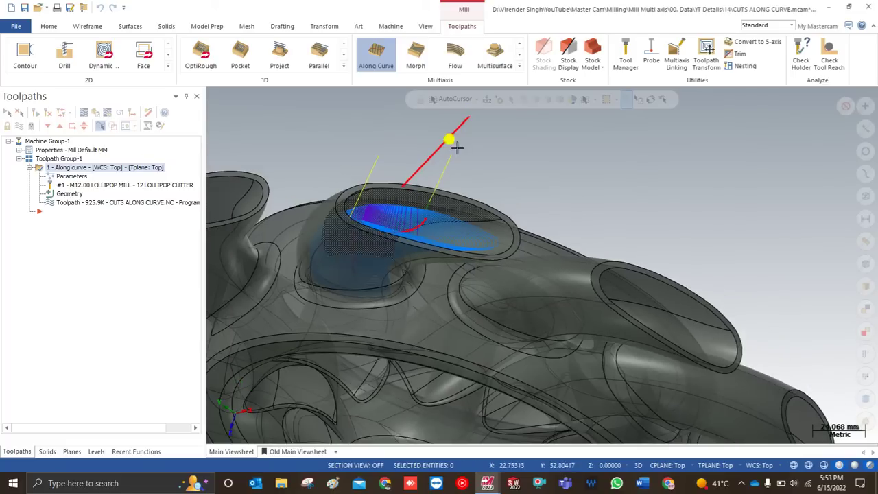
pyautogui.scroll(-2, 463, 129)
pyautogui.moveTo(455, 122); pyautogui.dragTo(387, 188, button='middle')
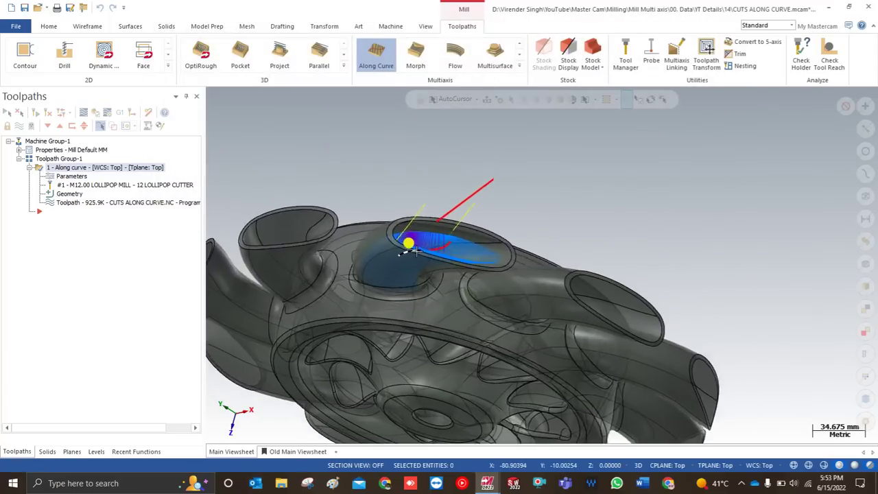
pyautogui.moveTo(411, 240); pyautogui.dragTo(341, 241, button='middle')
pyautogui.scroll(2, 415, 235)
pyautogui.click(46, 28)
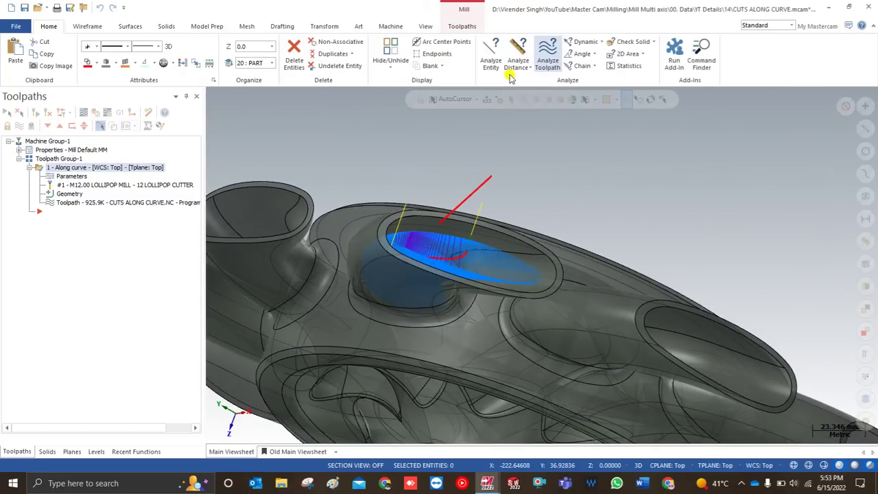
# - Analyze the spiral toolpath with the tool and holder displayed at a higher opacity, checking the tool's position and orientation inside the blade passage
pyautogui.click(547, 56)
pyautogui.scroll(4, 376, 233)
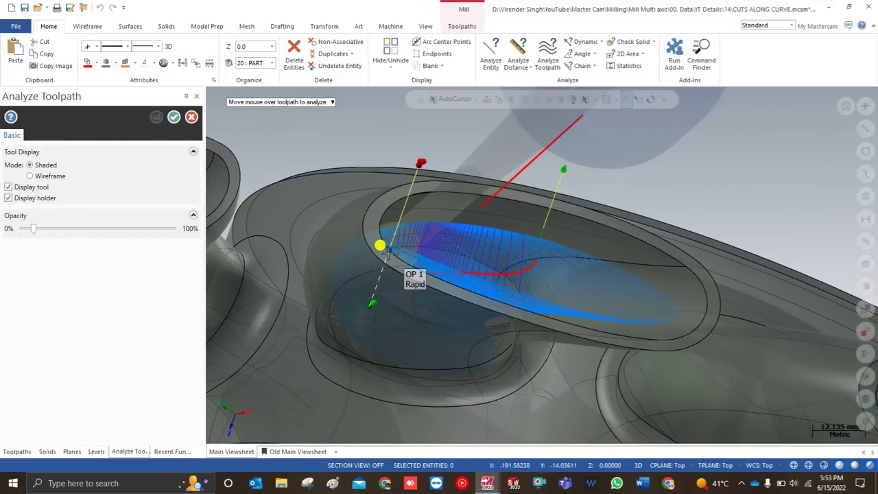
pyautogui.moveTo(103, 227); pyautogui.dragTo(137, 231)
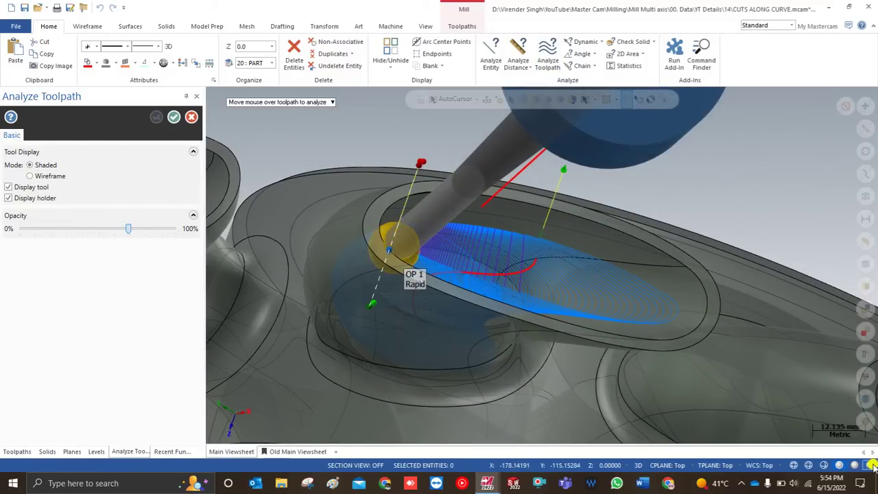
pyautogui.moveTo(404, 319); pyautogui.dragTo(388, 248, button='middle')
pyautogui.moveTo(389, 249)
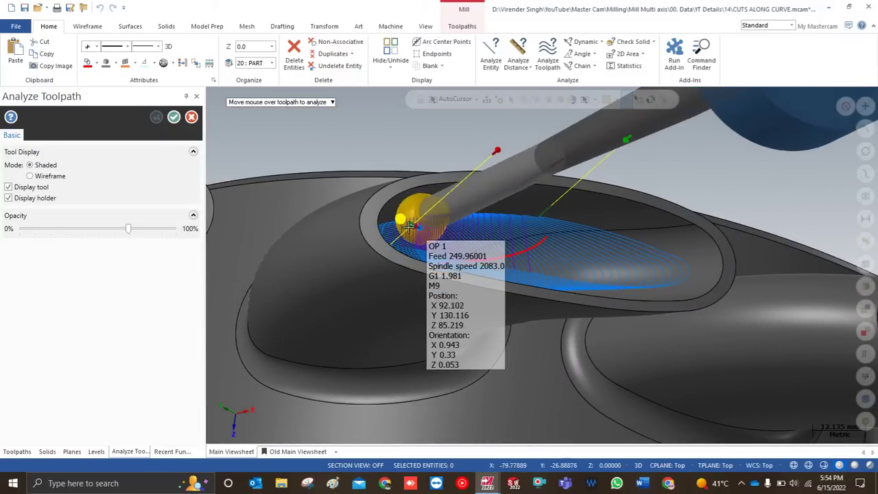
pyautogui.moveTo(381, 240)
pyautogui.mouseDown(button='middle')
pyautogui.moveTo(354, 257)
pyautogui.moveTo(353, 273)
pyautogui.moveTo(368, 242)
pyautogui.moveTo(386, 233)
pyautogui.mouseUp(button='middle')
pyautogui.press('Escape')
# - Set the Along Curve operation's clearance area to a Z-axis cylinder through a user-defined point picked on the model, and regenerate the toolpath
pyautogui.click(60, 177)
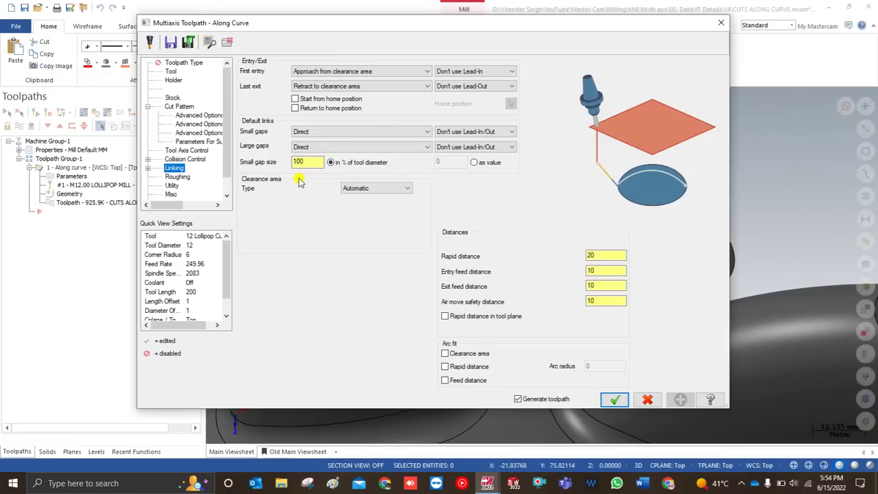
pyautogui.click(354, 188)
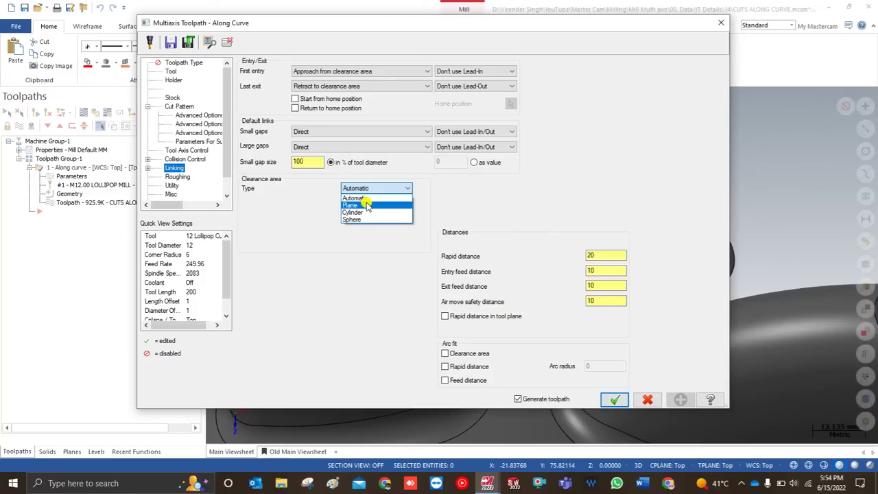
pyautogui.click(367, 206)
pyautogui.click(364, 188)
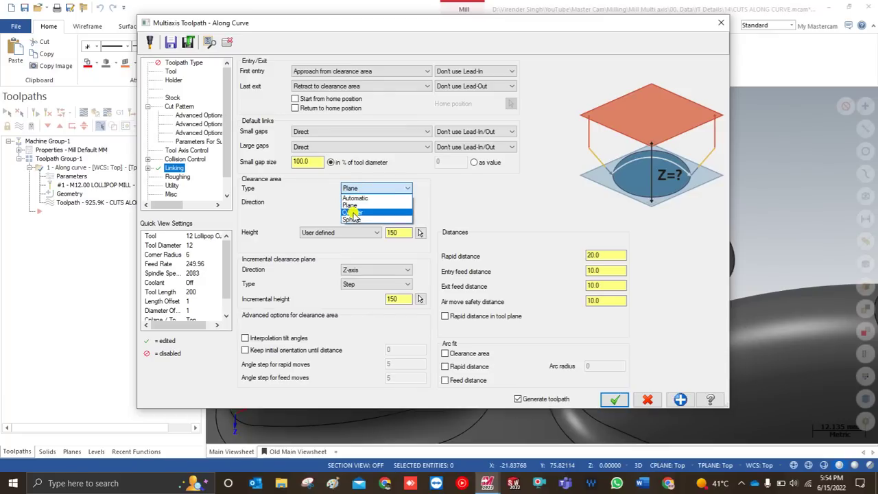
pyautogui.click(351, 212)
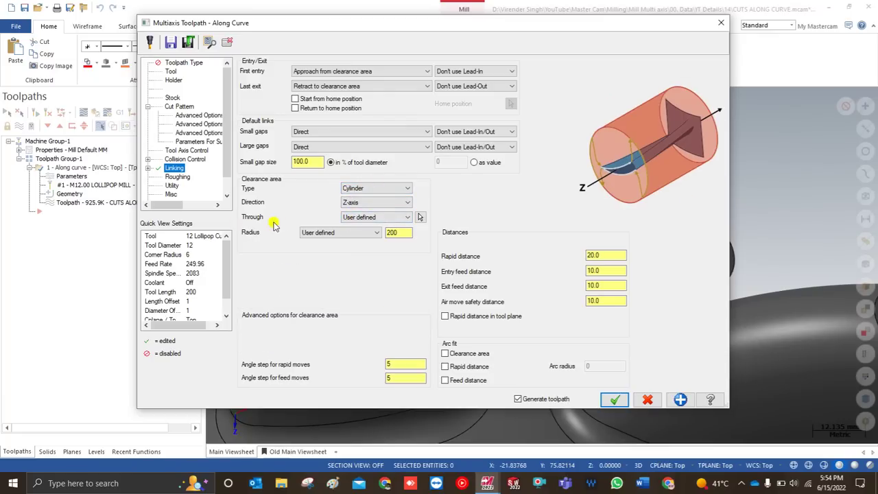
pyautogui.click(420, 216)
pyautogui.click(519, 162)
pyautogui.click(614, 399)
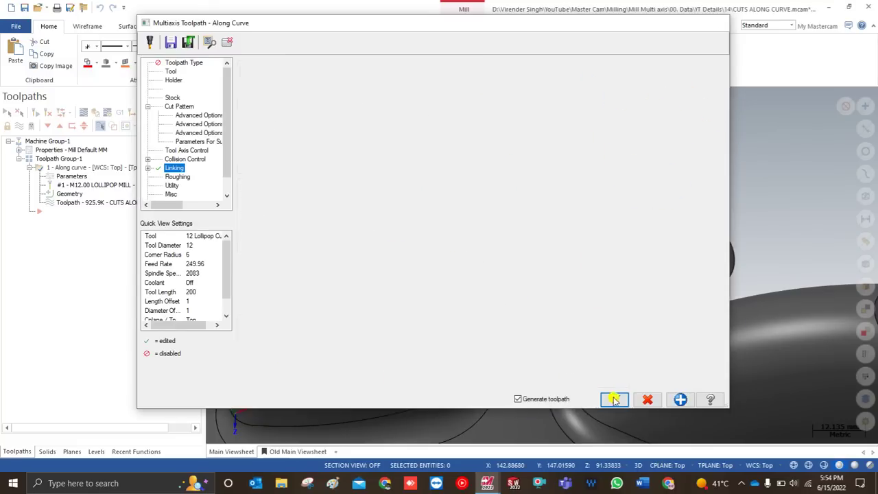
# - Backplot the regenerated toolpath and inspect its approach and retract moves around the blade passage
pyautogui.scroll(-3, 409, 251)
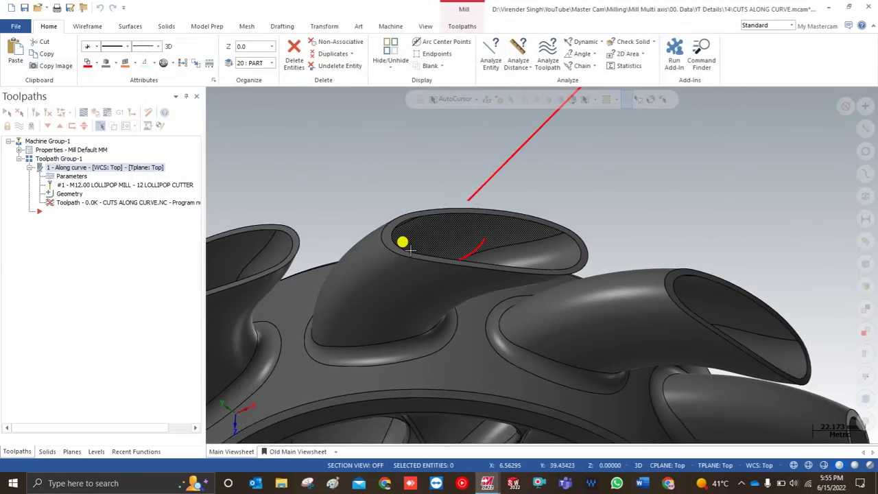
pyautogui.scroll(3, 410, 245)
pyautogui.moveTo(410, 244); pyautogui.dragTo(385, 237, button='middle')
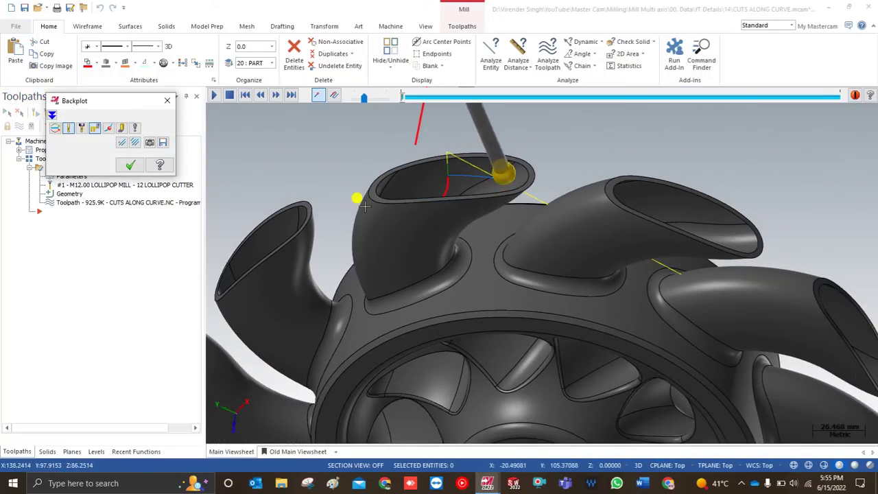
pyautogui.scroll(-2, 360, 202)
pyautogui.moveTo(357, 198); pyautogui.dragTo(384, 206, button='middle')
pyautogui.scroll(2, 455, 196)
pyautogui.scroll(-2, 369, 237)
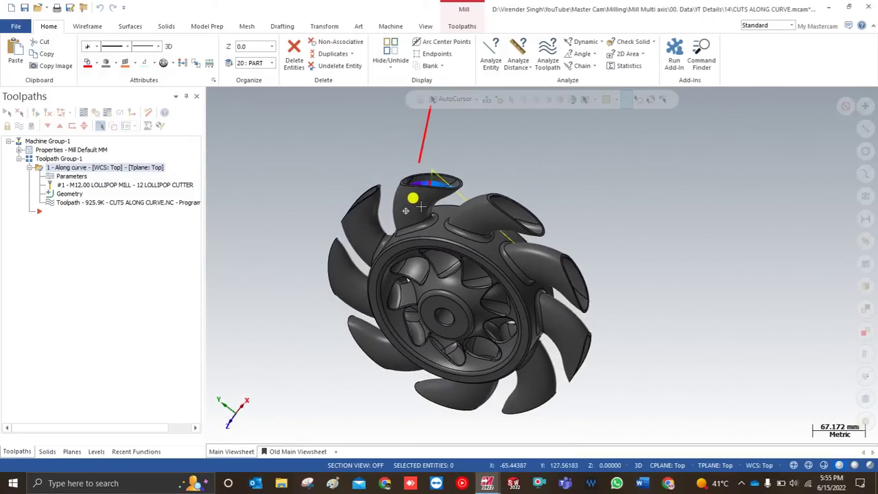
# - Set the linking rapid distance to 6, regenerate the toolpath and check the shortened link moves
pyautogui.click(80, 179)
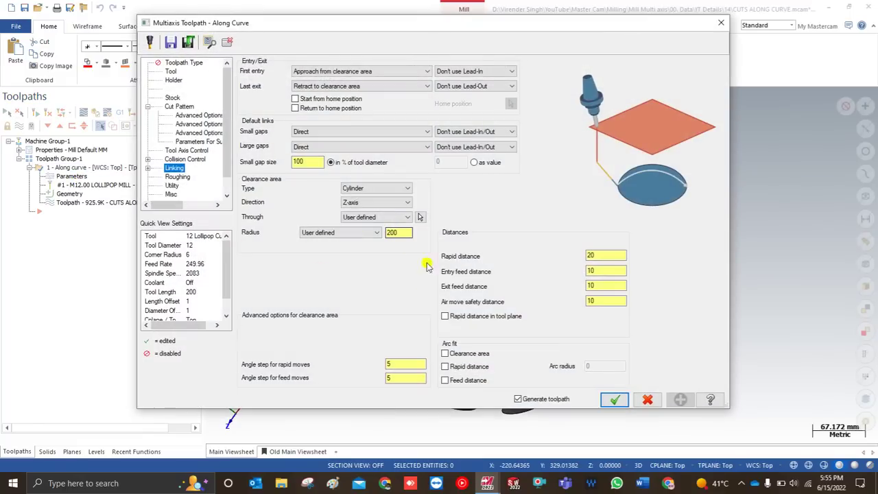
pyautogui.click(602, 255)
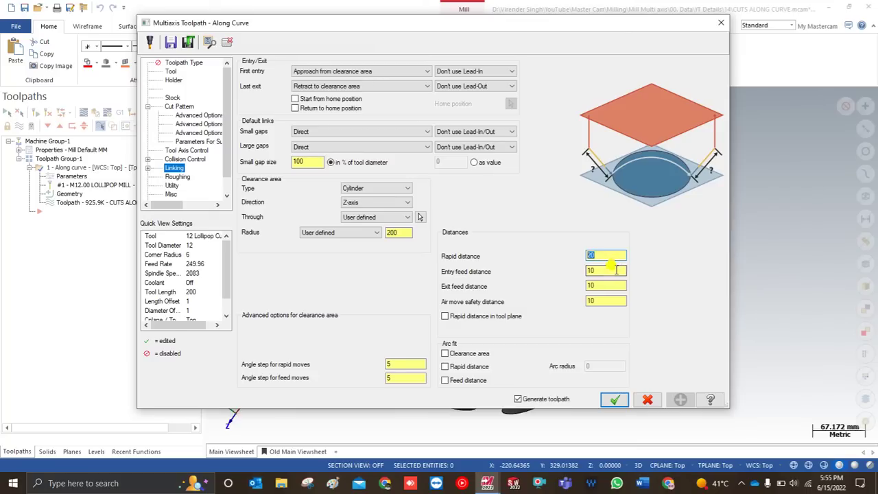
pyautogui.click(592, 270)
pyautogui.click(592, 255)
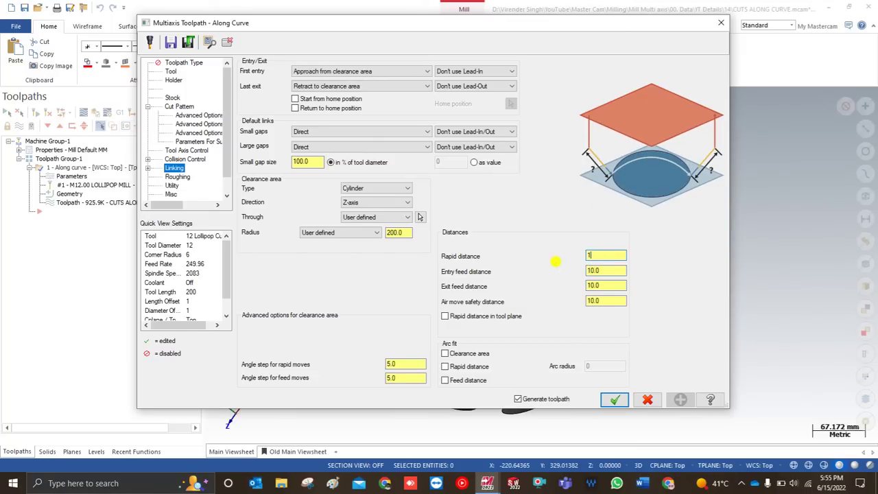
pyautogui.press('Tab')
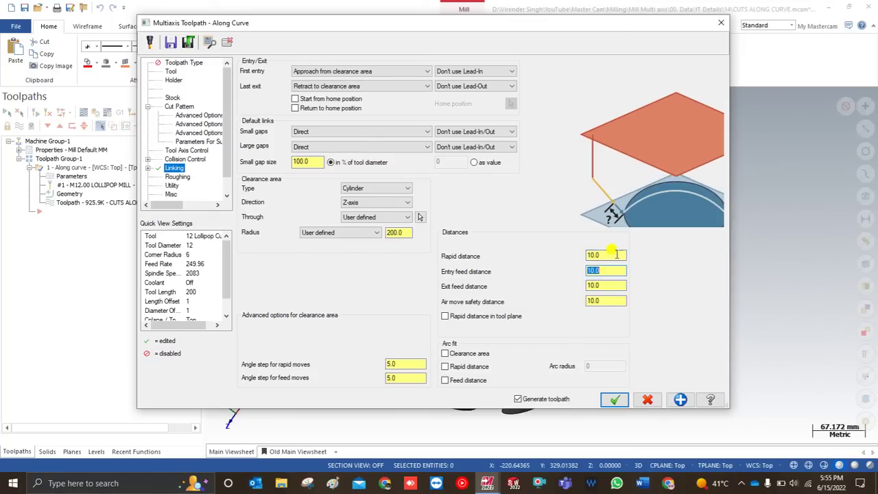
pyautogui.hotkey('shift', 'Tab')
pyautogui.write('6')
pyautogui.press('Tab')
pyautogui.click(612, 399)
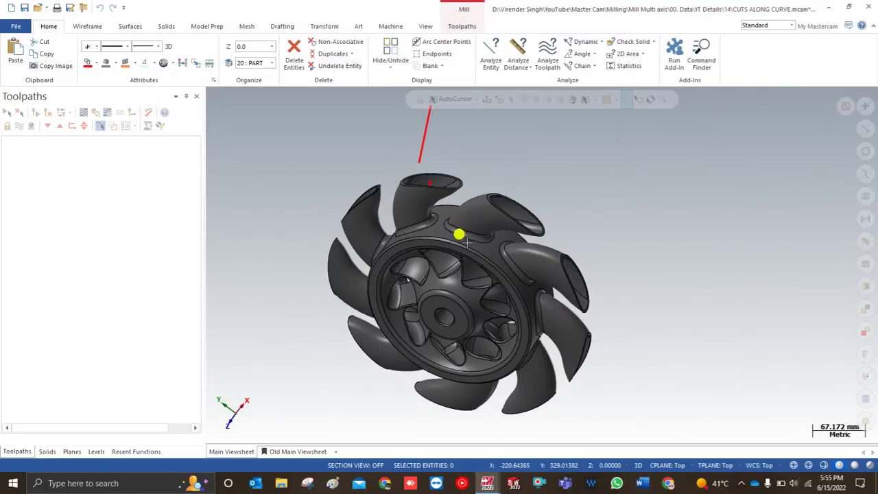
pyautogui.scroll(2, 429, 180)
pyautogui.moveTo(429, 180); pyautogui.dragTo(396, 198, button='middle')
pyautogui.scroll(6, 426, 168)
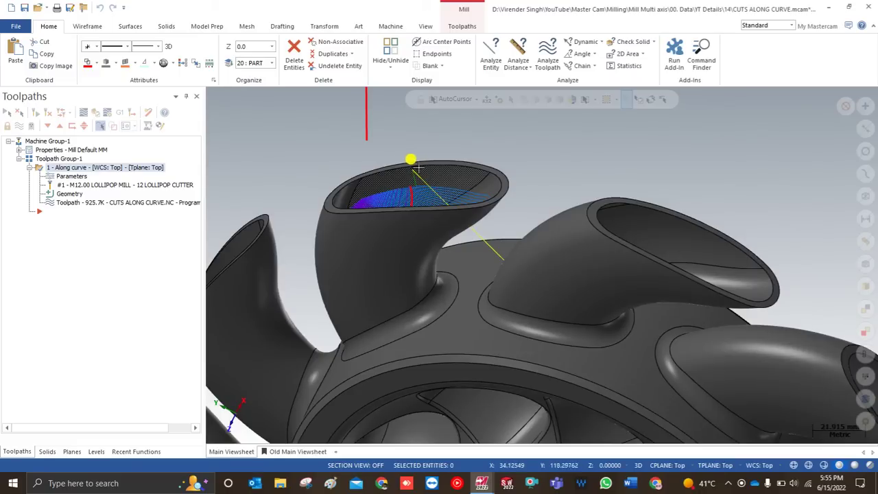
# - Set the clearance cylinder's radius to 10 and regenerate the toolpath
pyautogui.click(71, 177)
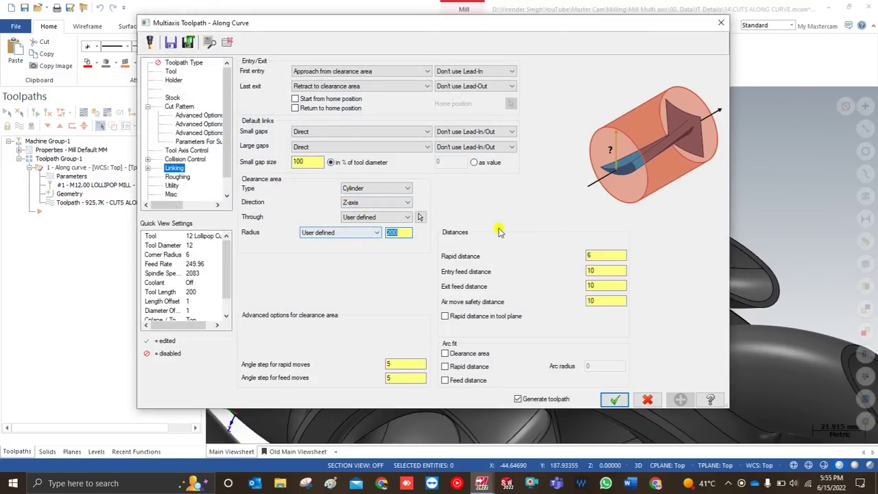
pyautogui.click(614, 399)
pyautogui.scroll(-2, 466, 281)
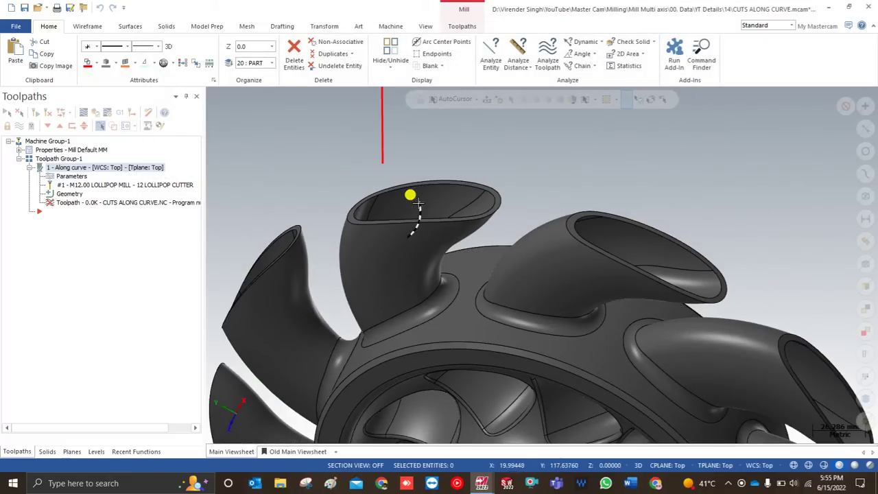
pyautogui.moveTo(471, 228); pyautogui.dragTo(389, 219, button='middle')
# - Backplot the toolpath to watch the lollipop mill's motion through the blade passage, and inspect the path with the impeller translucent
pyautogui.click(83, 111)
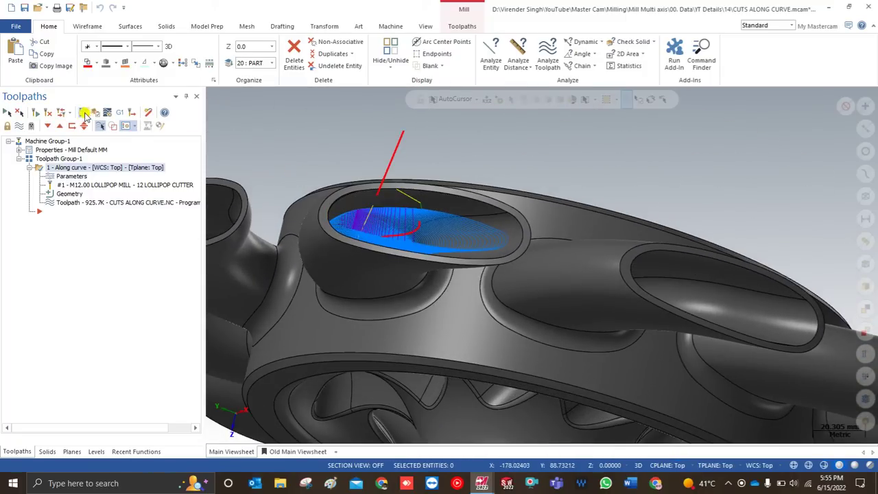
pyautogui.click(213, 95)
pyautogui.moveTo(384, 219)
pyautogui.mouseDown(button='middle')
pyautogui.moveTo(356, 236)
pyautogui.moveTo(382, 221)
pyautogui.mouseUp(button='middle')
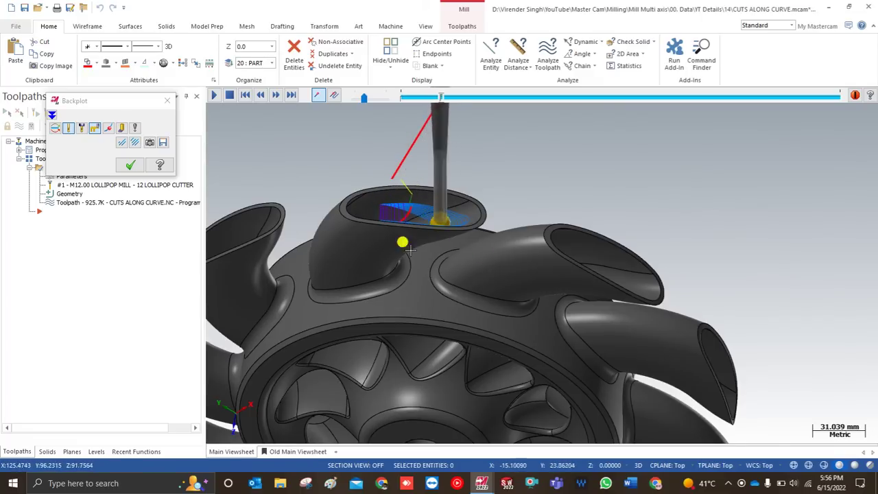
pyautogui.scroll(-2, 377, 226)
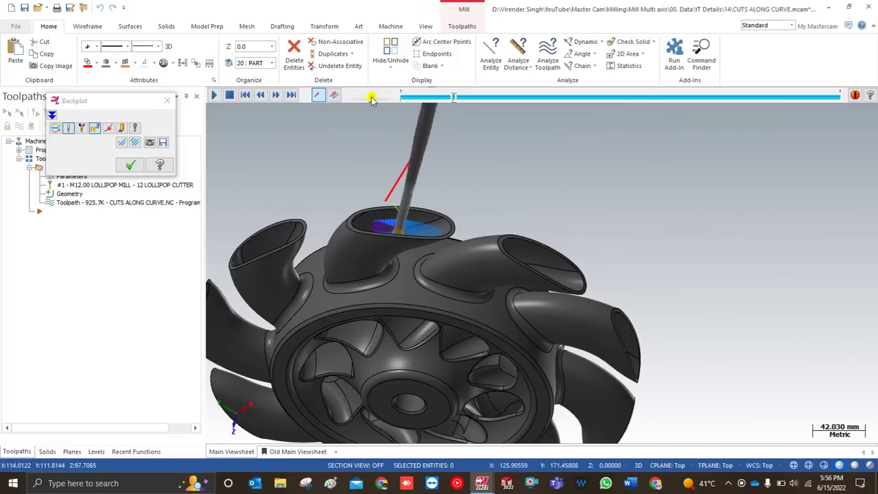
pyautogui.scroll(2, 357, 217)
pyautogui.moveTo(367, 217); pyautogui.dragTo(377, 266, button='middle')
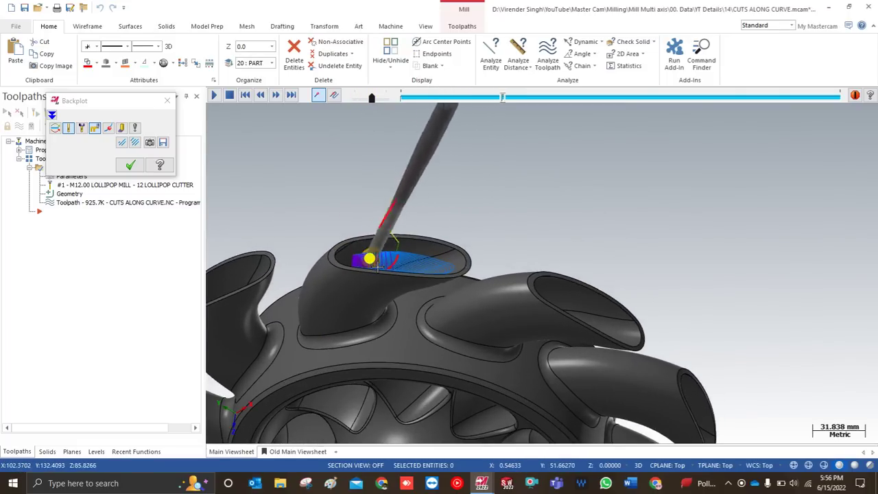
pyautogui.press('Escape')
pyautogui.moveTo(377, 266)
pyautogui.mouseDown(button='middle')
pyautogui.moveTo(344, 306)
pyautogui.moveTo(332, 257)
pyautogui.moveTo(307, 270)
pyautogui.moveTo(384, 267)
pyautogui.mouseUp(button='middle')
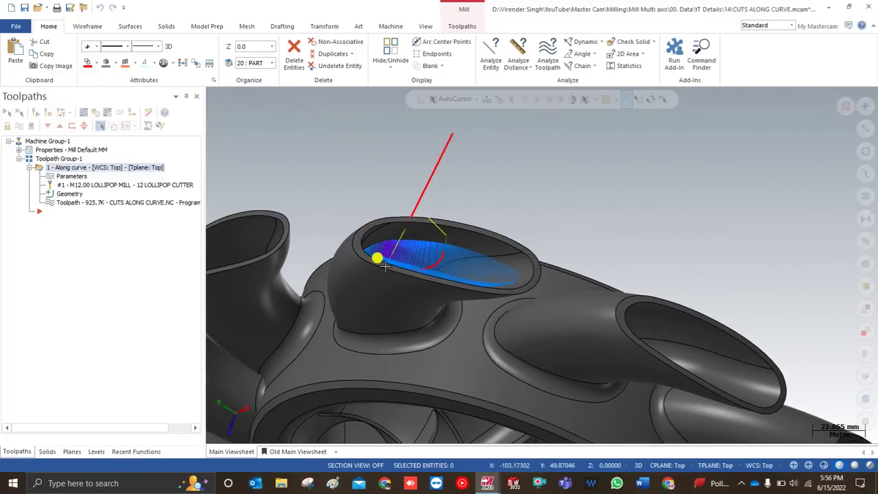
pyautogui.moveTo(803, 446); pyautogui.dragTo(377, 249, button='middle')
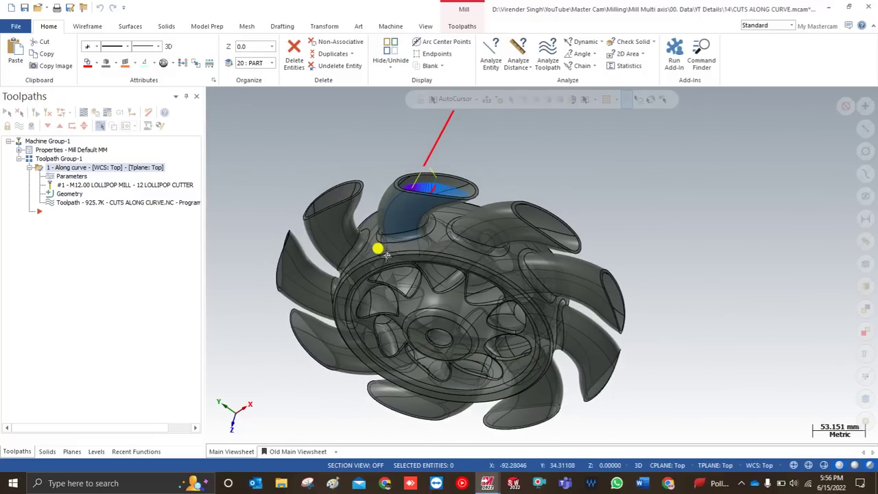
# - Review the Along Curve operation's stock, tool and cut pattern settings, including the spiral cutting method and maximum stepover
pyautogui.click(65, 176)
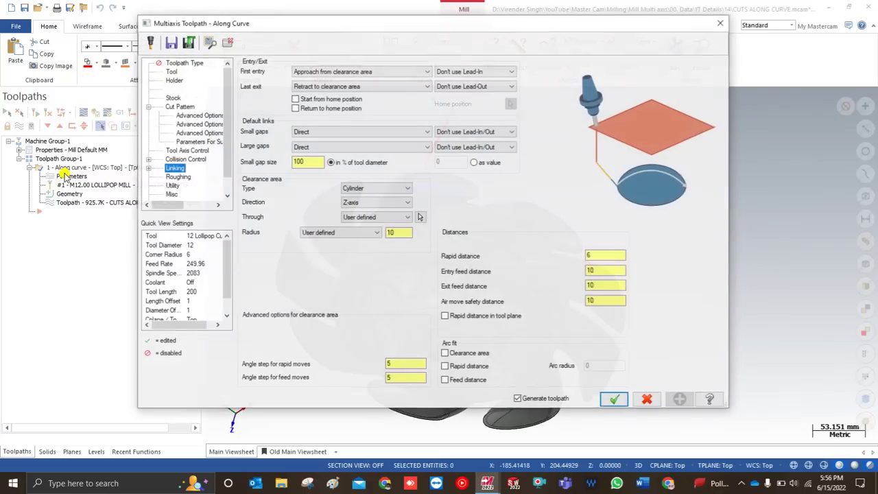
pyautogui.click(173, 98)
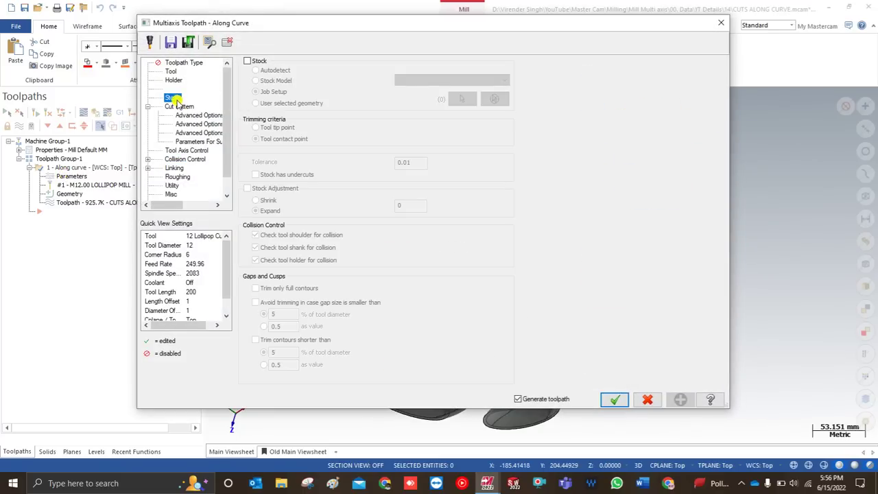
pyautogui.click(172, 73)
pyautogui.click(180, 106)
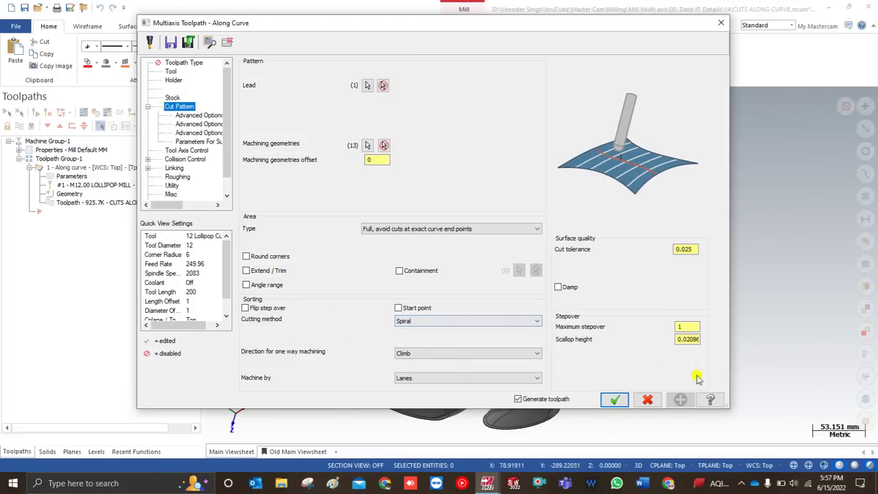
pyautogui.click(688, 326)
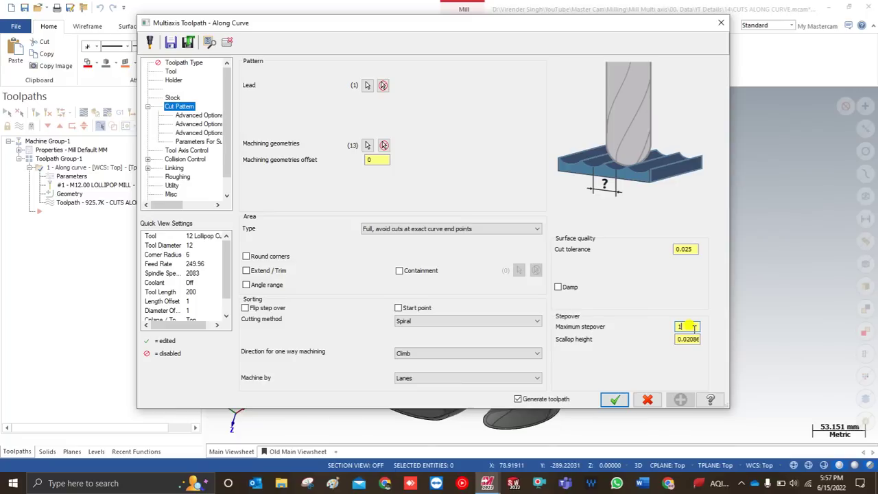
# - Review the tool axis control, collision control and linking settings, accept the parameters and view the whole impeller with opaque shading
pyautogui.click(188, 151)
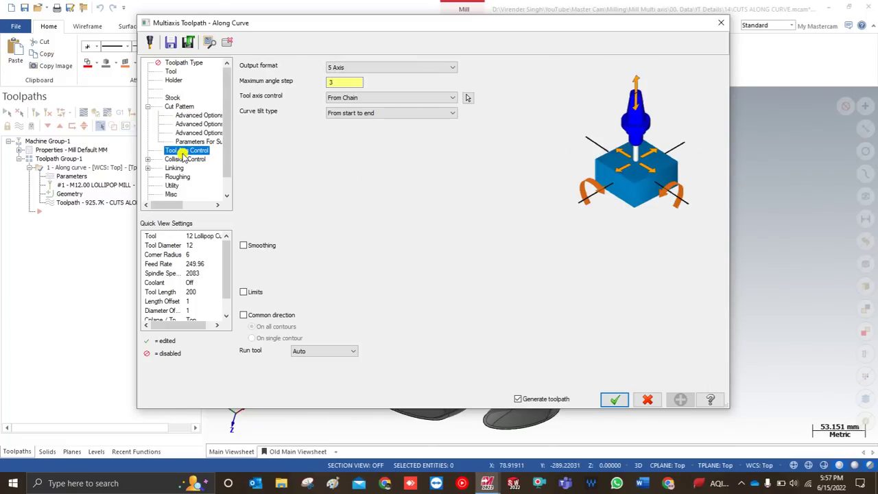
pyautogui.click(349, 114)
pyautogui.click(348, 114)
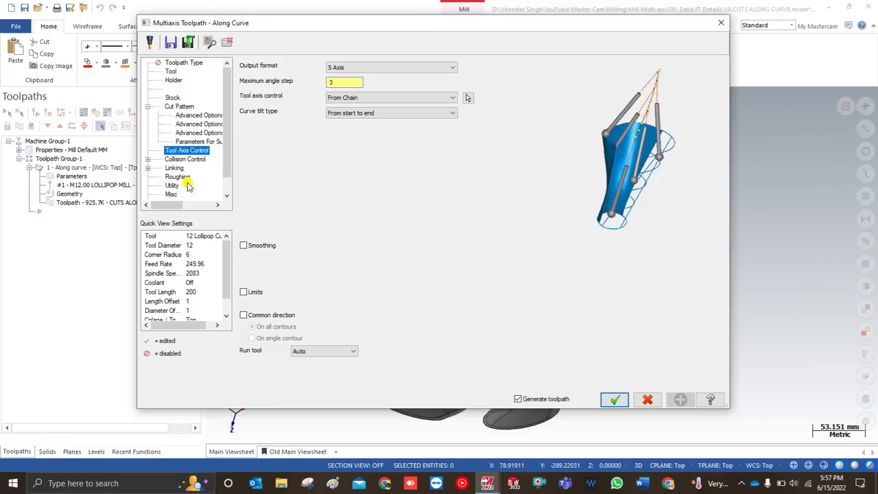
pyautogui.click(183, 161)
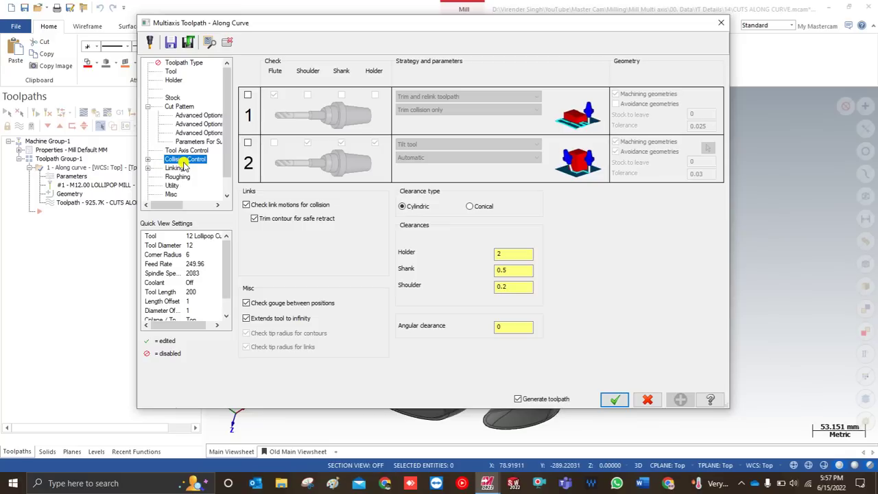
pyautogui.click(177, 169)
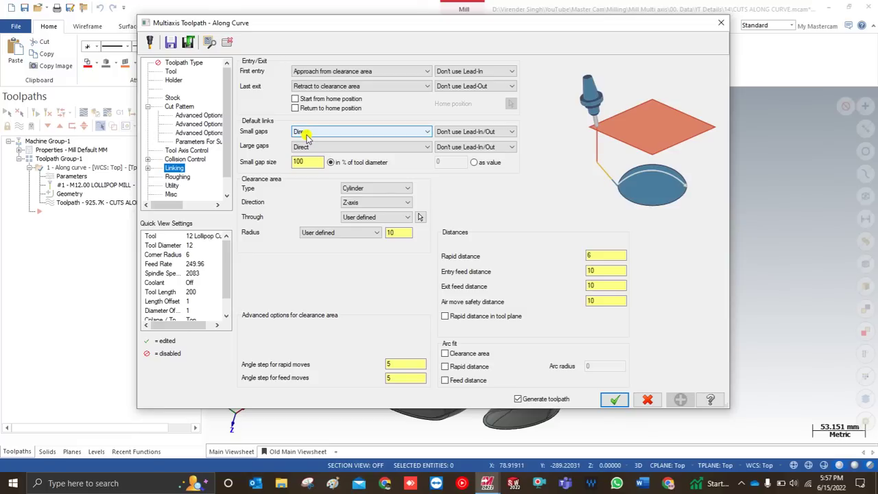
pyautogui.click(615, 399)
pyautogui.scroll(-2, 489, 317)
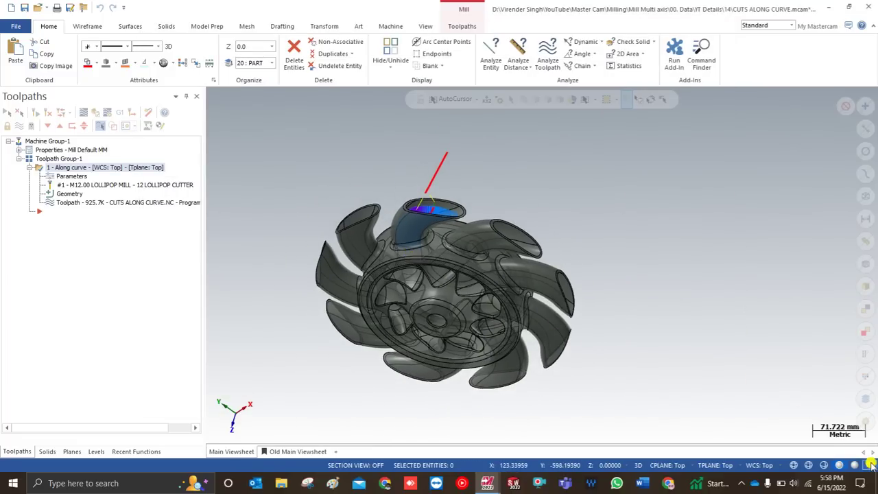
pyautogui.moveTo(522, 311); pyautogui.dragTo(441, 274, button='middle')
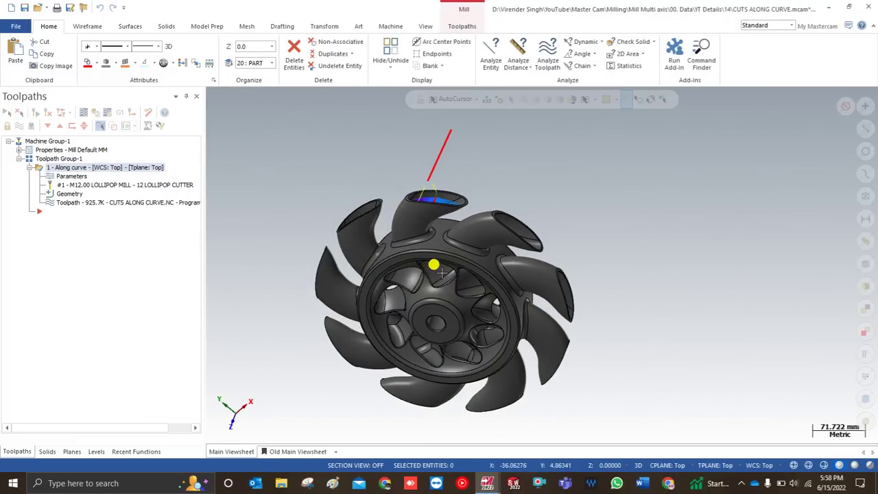